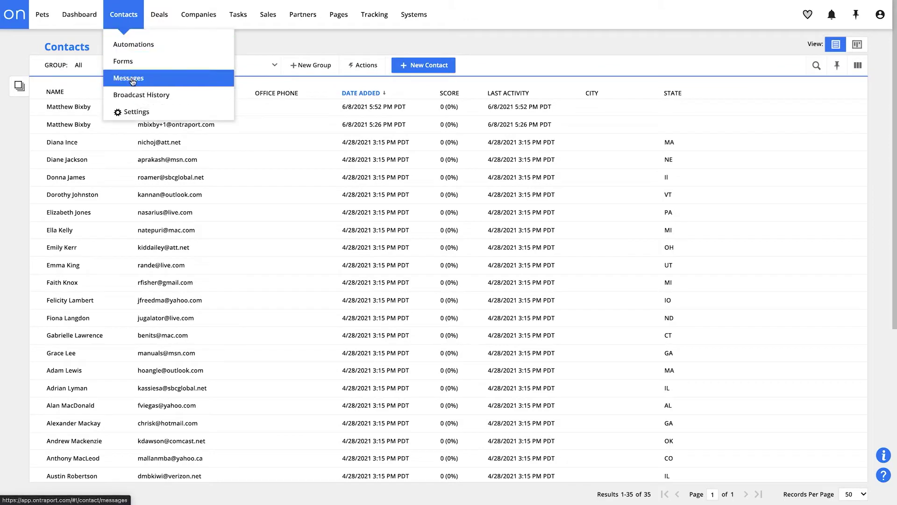
# Go to the Messages list showing all 52 email messages.
pyautogui.click(129, 79)
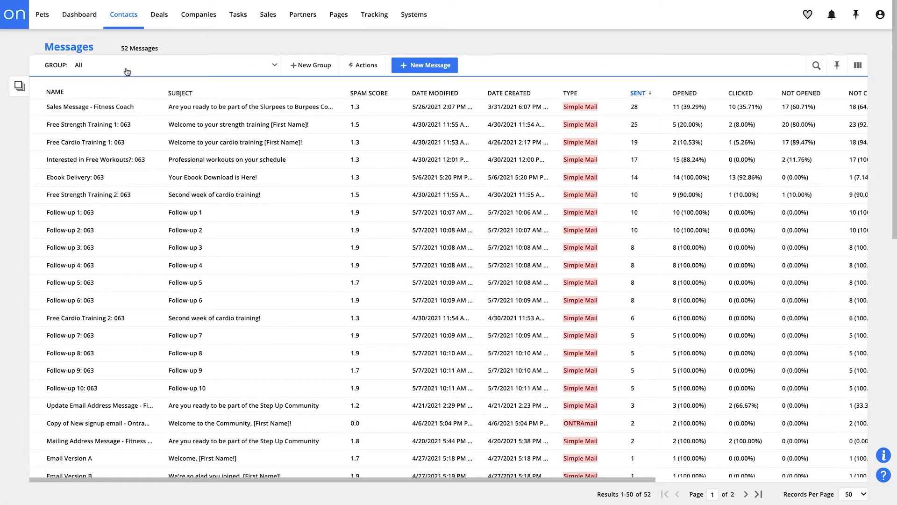
# Filter messages to the Free Download Emails group and start a new message.
pyautogui.click(127, 72)
pyautogui.click(112, 111)
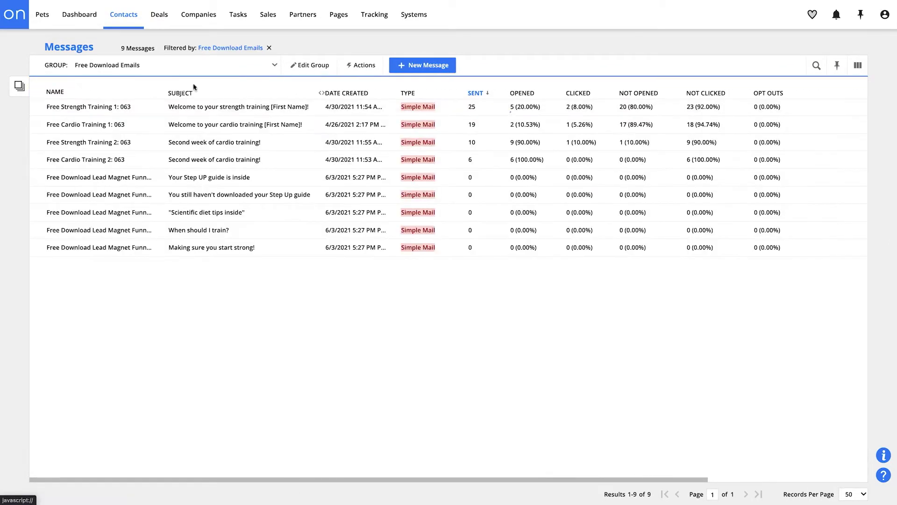
pyautogui.click(515, 109)
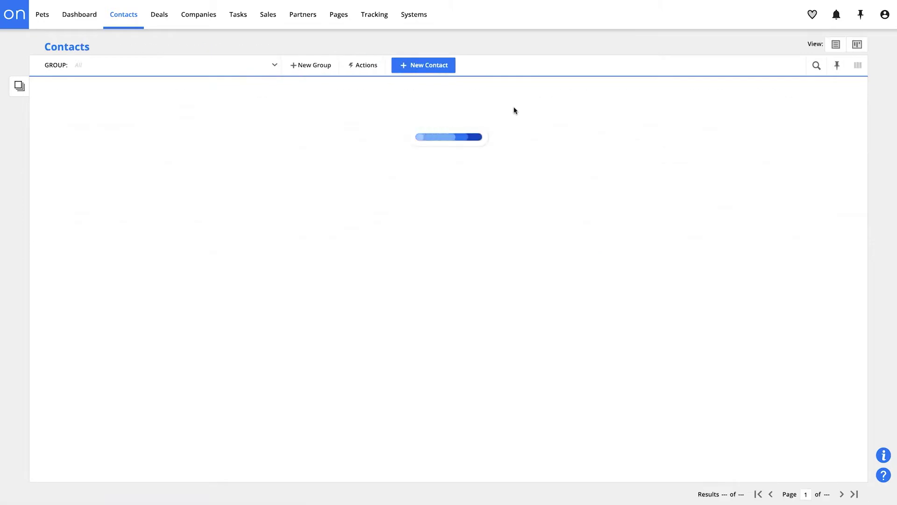
pyautogui.hotkey('alt', 'Left')
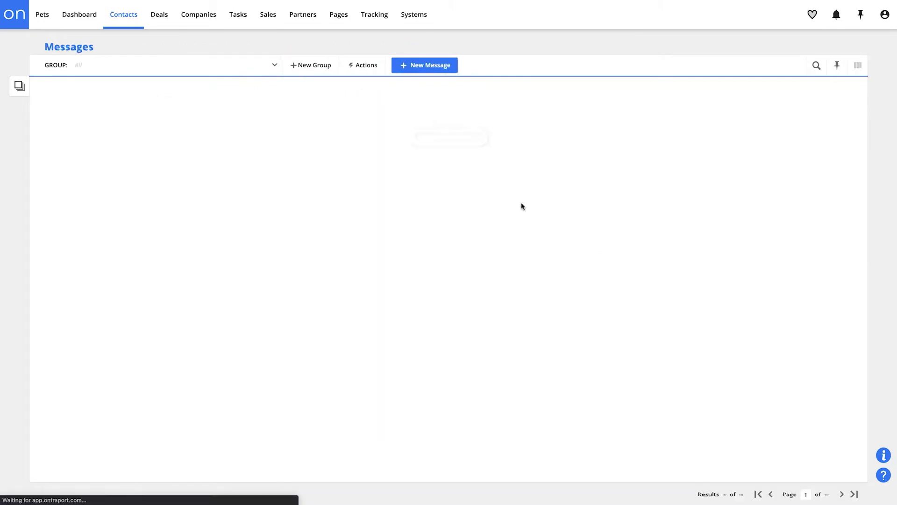
pyautogui.click(441, 68)
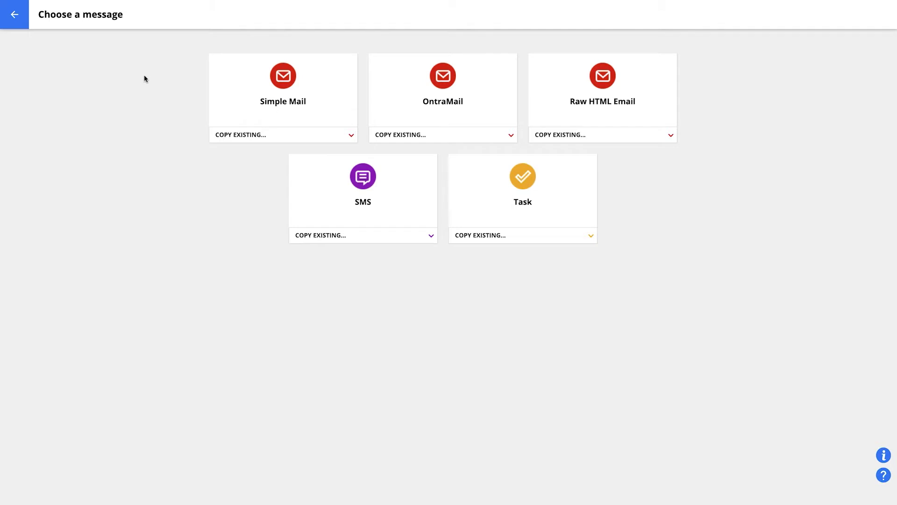
# Choose the Simple Mail type, name it 'Simple Mail', and keep Contact owner as sender.
pyautogui.click(243, 90)
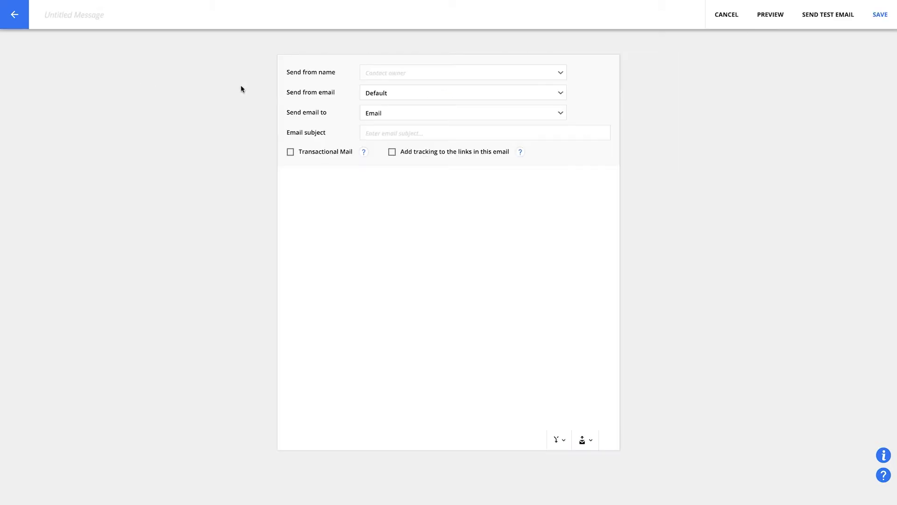
pyautogui.click(102, 14)
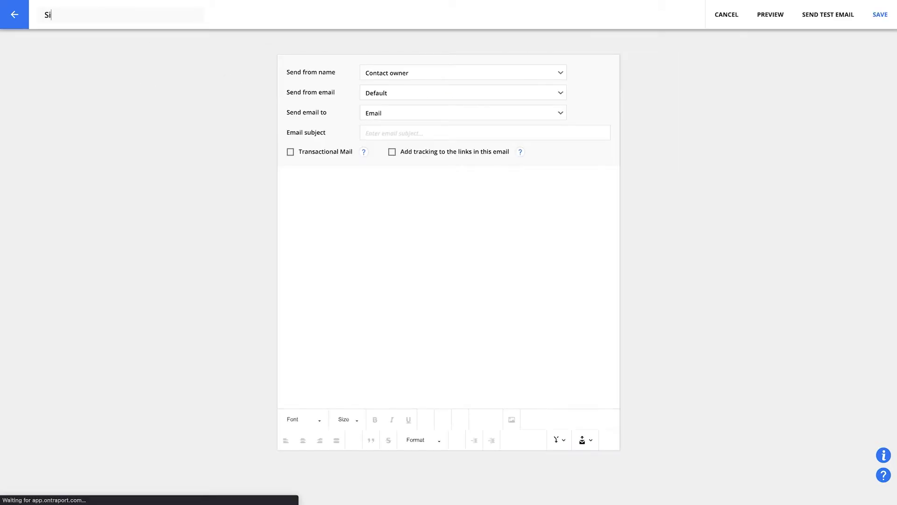
pyautogui.write('Simple Mail')
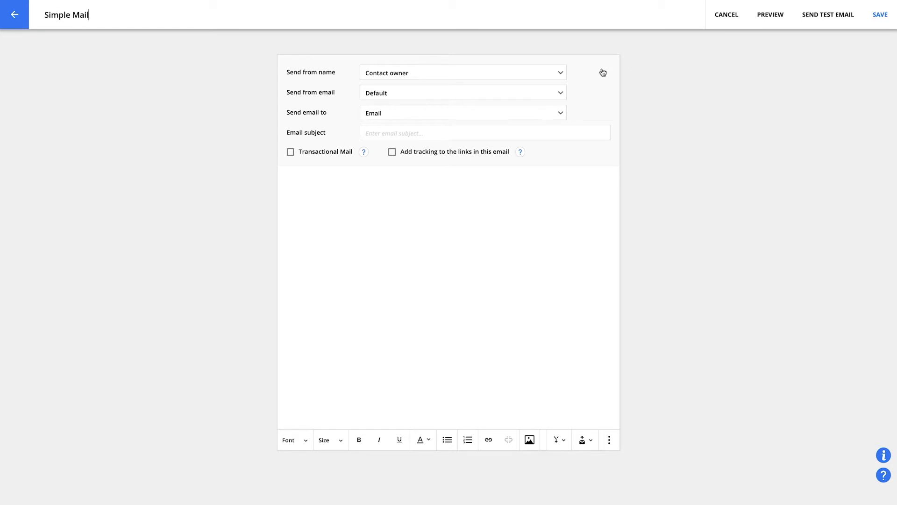
pyautogui.click(561, 75)
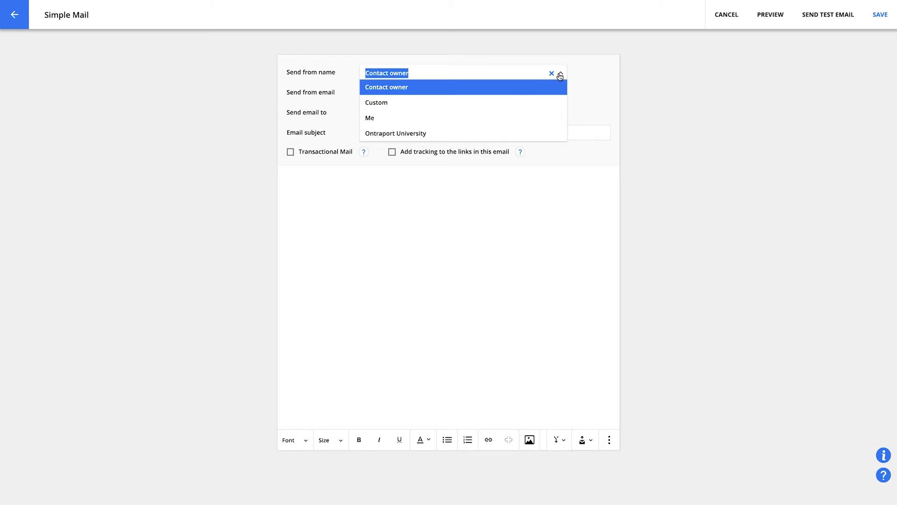
pyautogui.click(560, 88)
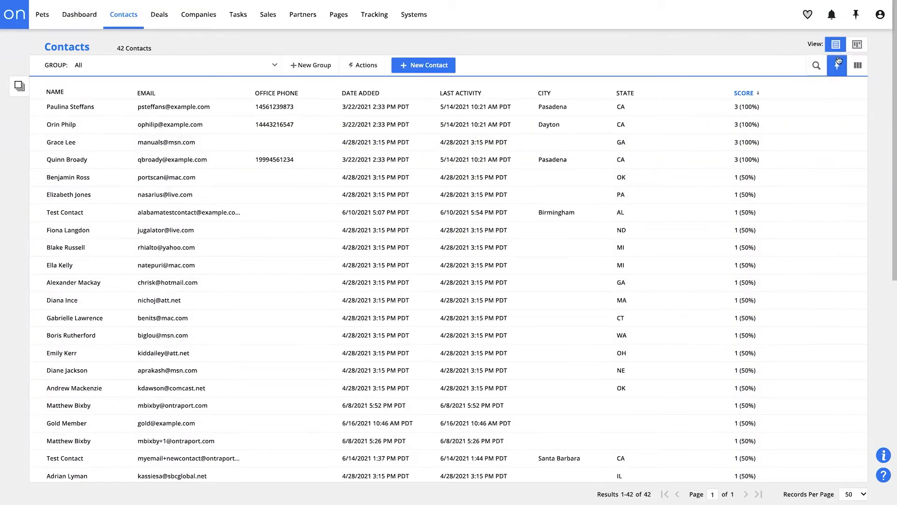
pyautogui.click(880, 14)
pyautogui.click(826, 99)
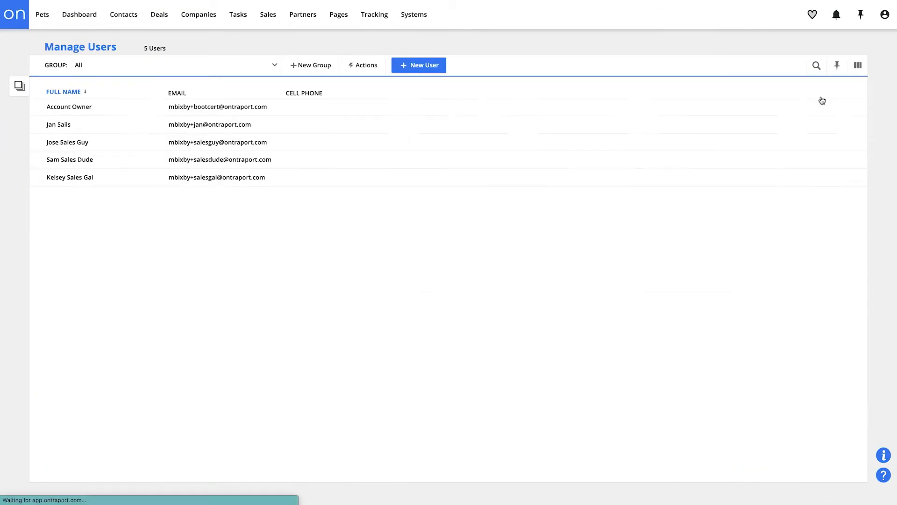
pyautogui.click(88, 107)
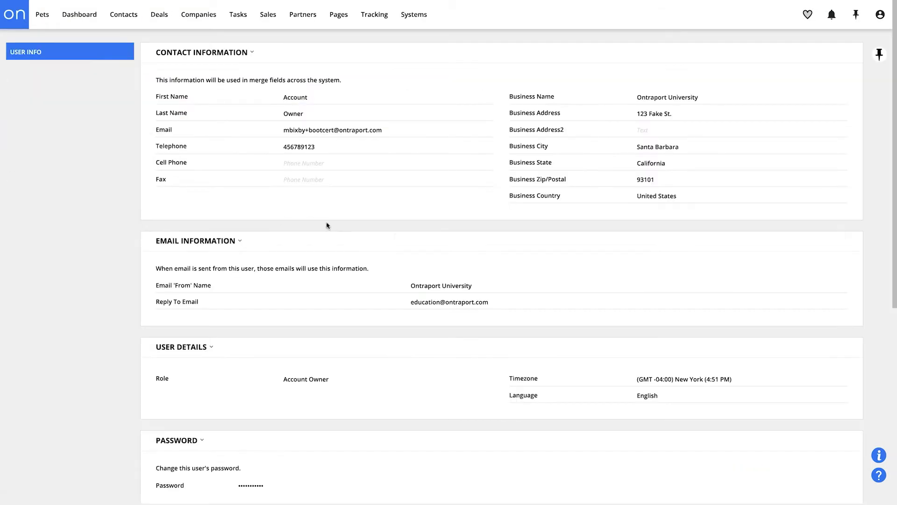
pyautogui.scroll(-1, 356, 226)
pyautogui.scroll(-2, 395, 225)
pyautogui.moveTo(491, 162)
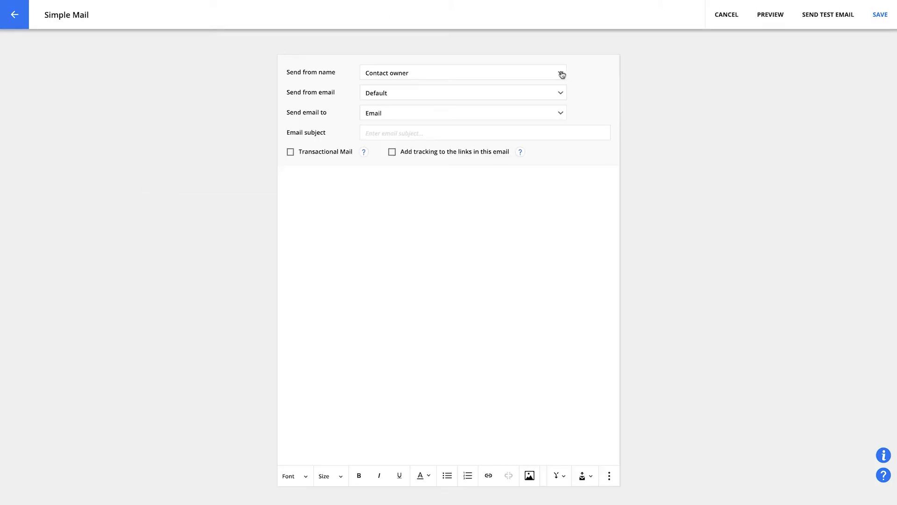
pyautogui.click(562, 75)
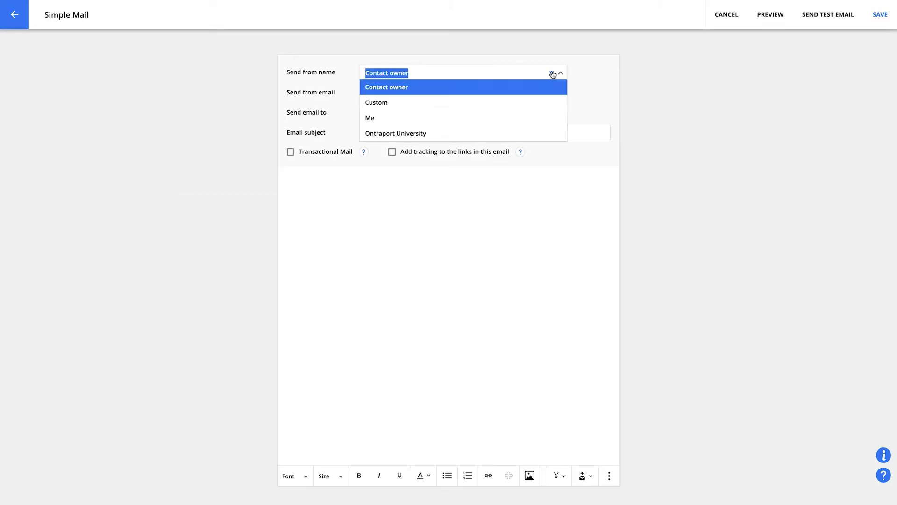
pyautogui.click(477, 103)
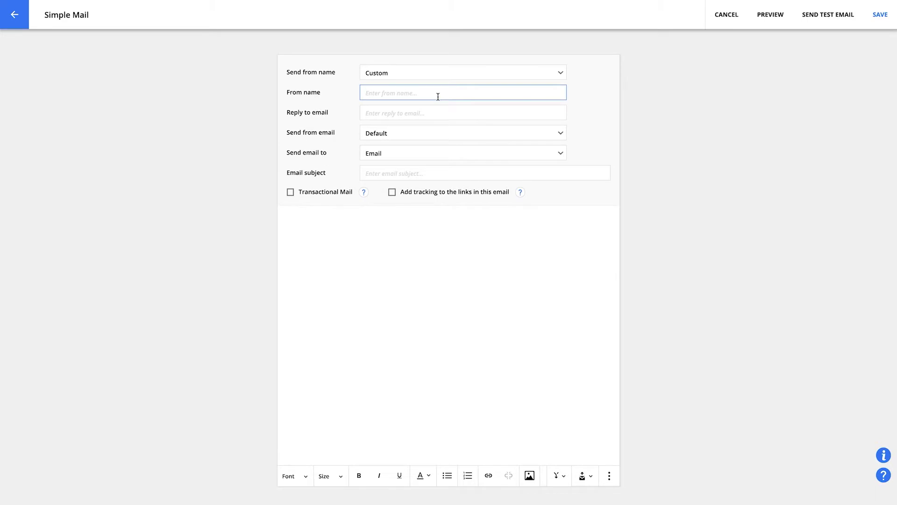
pyautogui.write('Custom Name')
pyautogui.press('Tab')
pyautogui.write('cu')
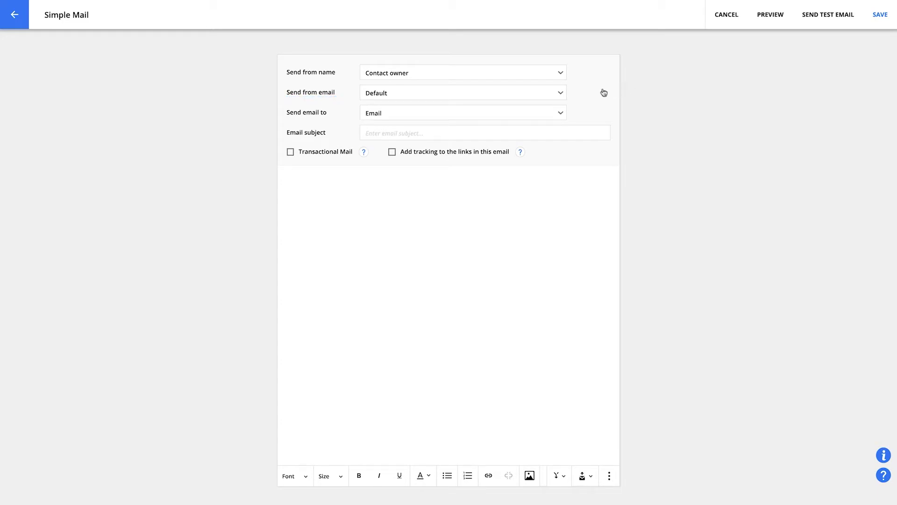
pyautogui.click(564, 96)
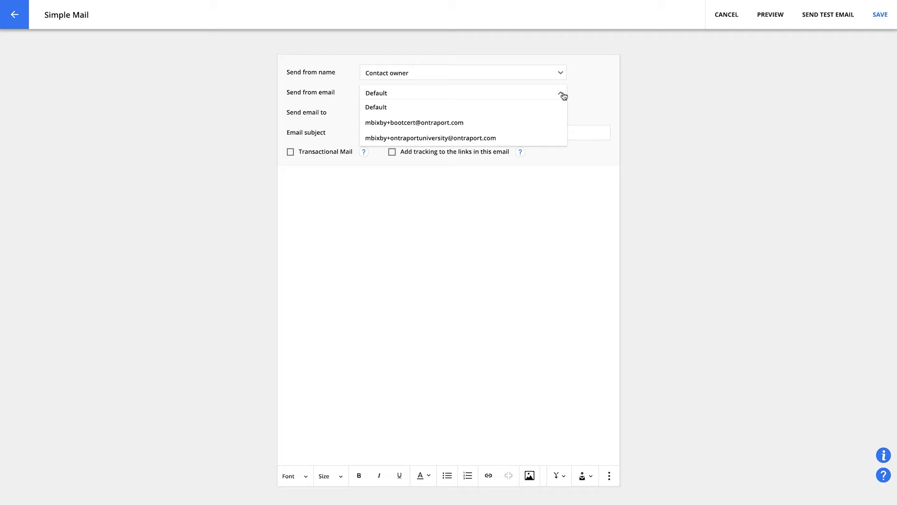
pyautogui.click(541, 107)
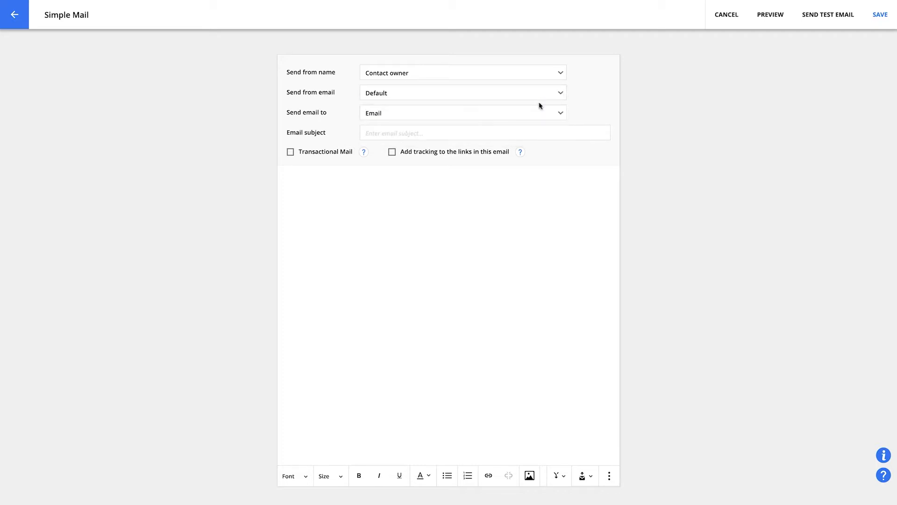
pyautogui.click(562, 116)
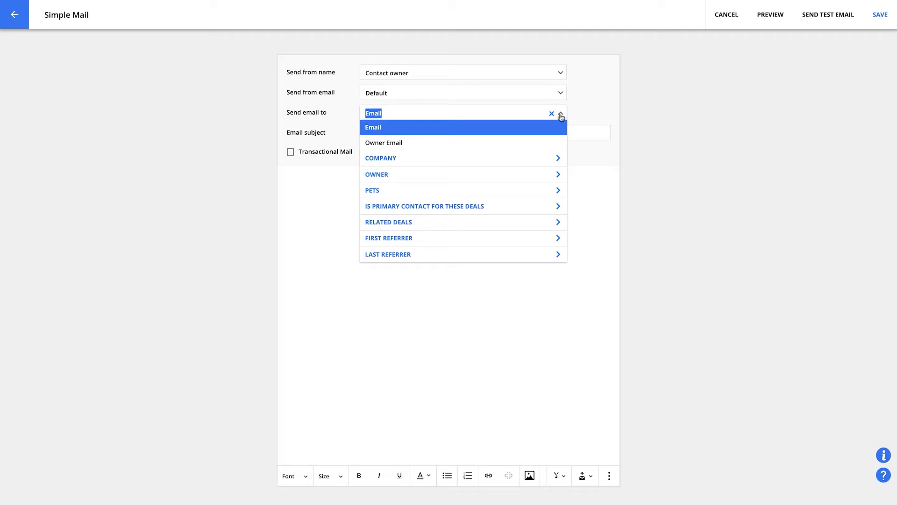
pyautogui.click(559, 157)
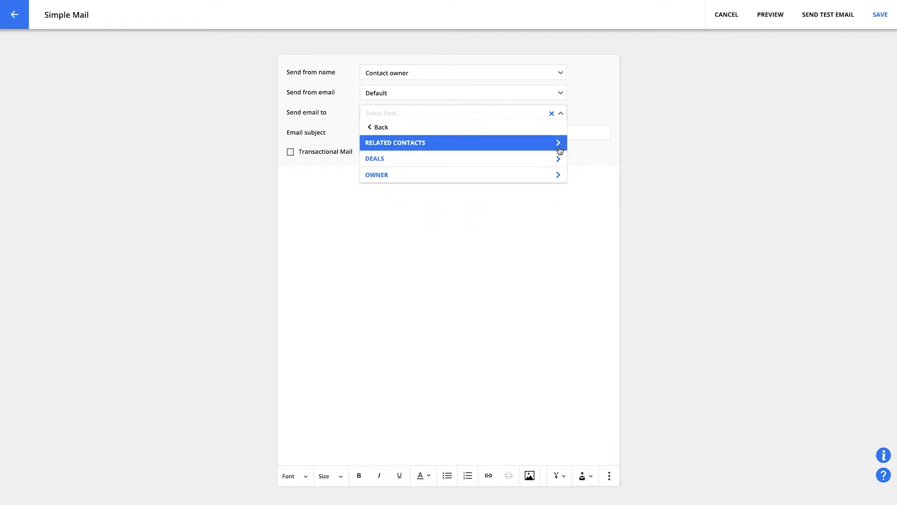
pyautogui.click(559, 143)
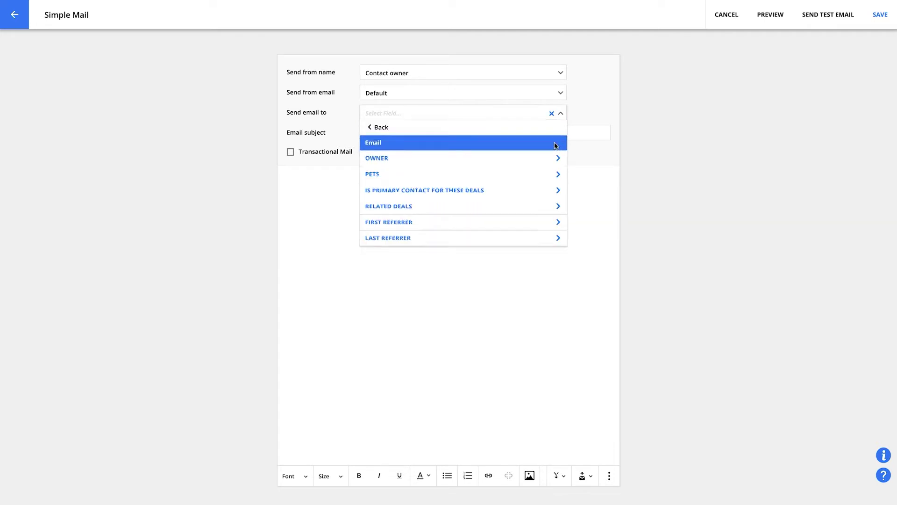
pyautogui.click(555, 146)
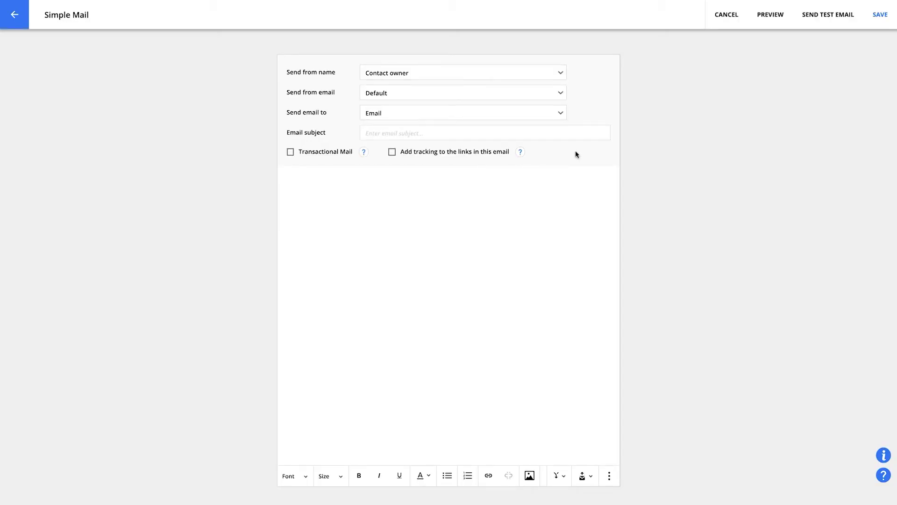
# Enter 'Subject line' as the email subject and mark the email as transactional.
pyautogui.click(572, 135)
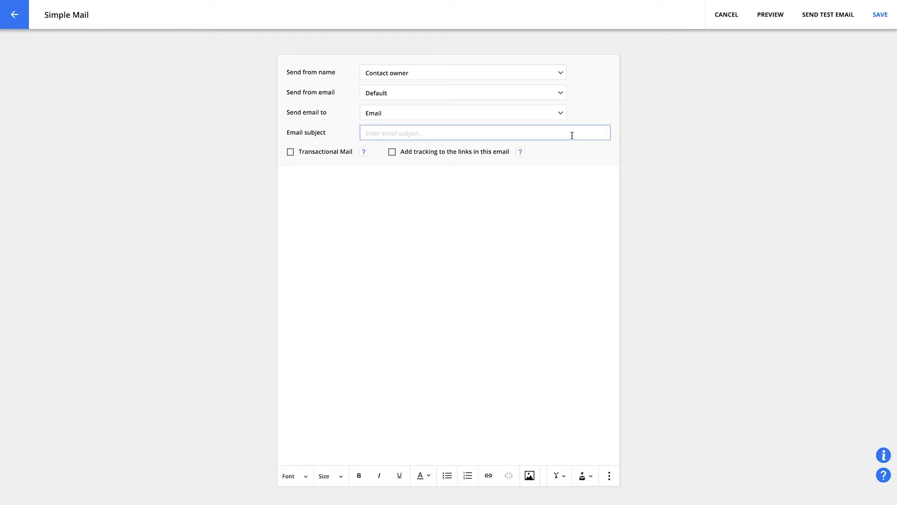
pyautogui.write('Subject l')
pyautogui.write('ine')
pyautogui.click(540, 204)
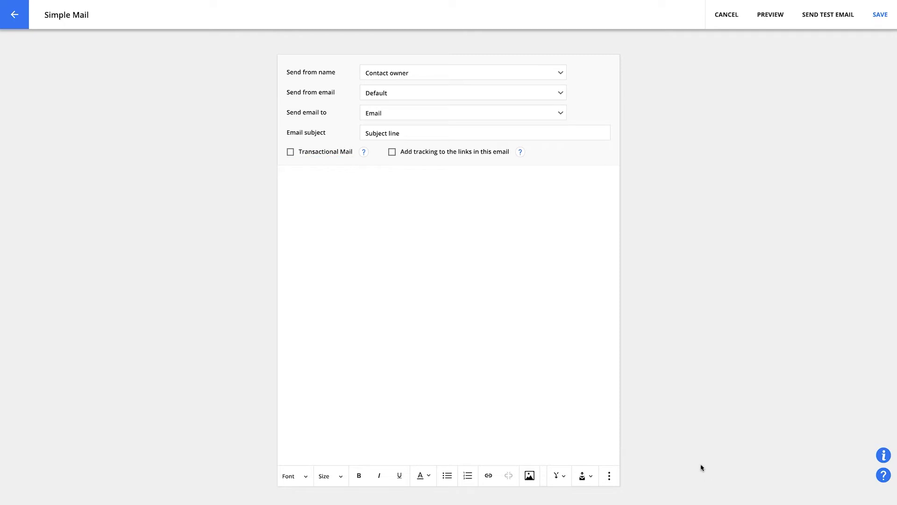
pyautogui.click(291, 152)
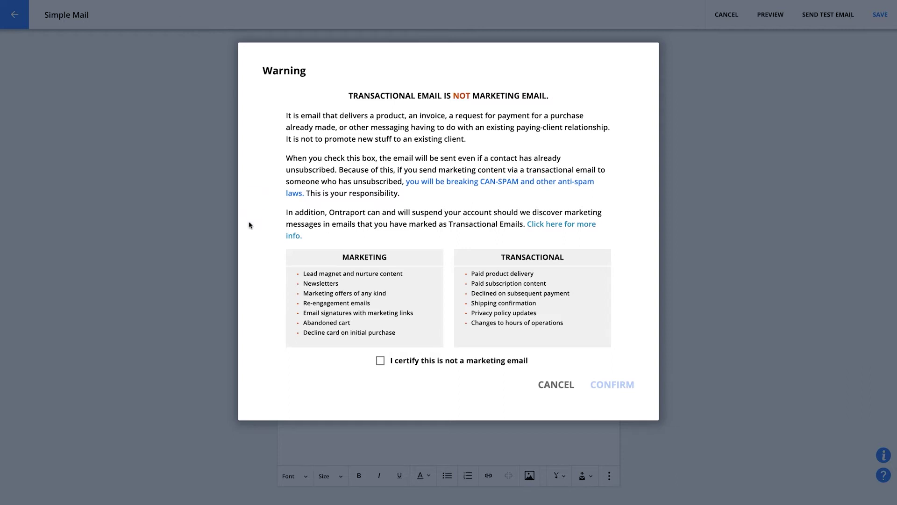
# Cancel the transactional warning and turn on link tracking for the email.
pyautogui.click(555, 384)
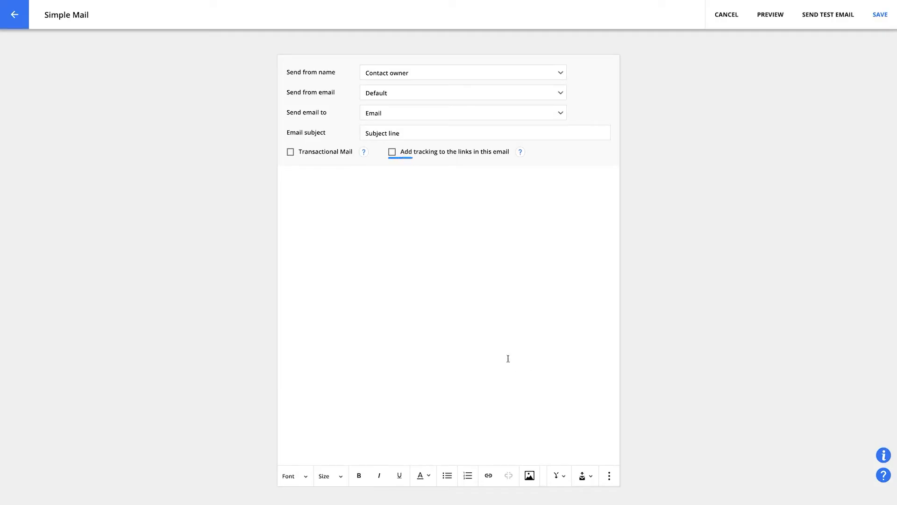
pyautogui.click(393, 152)
pyautogui.click(472, 194)
pyautogui.write('Hi Bob,')
# Replace 'Bob' in the greeting with the First Name merge field.
pyautogui.press('Return')
pyautogui.doubleClick(305, 179)
pyautogui.click(560, 476)
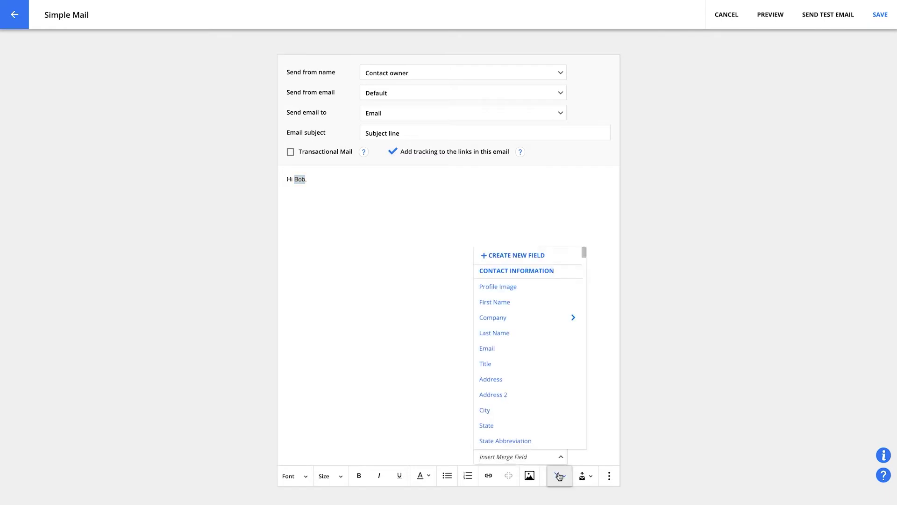
pyautogui.click(526, 308)
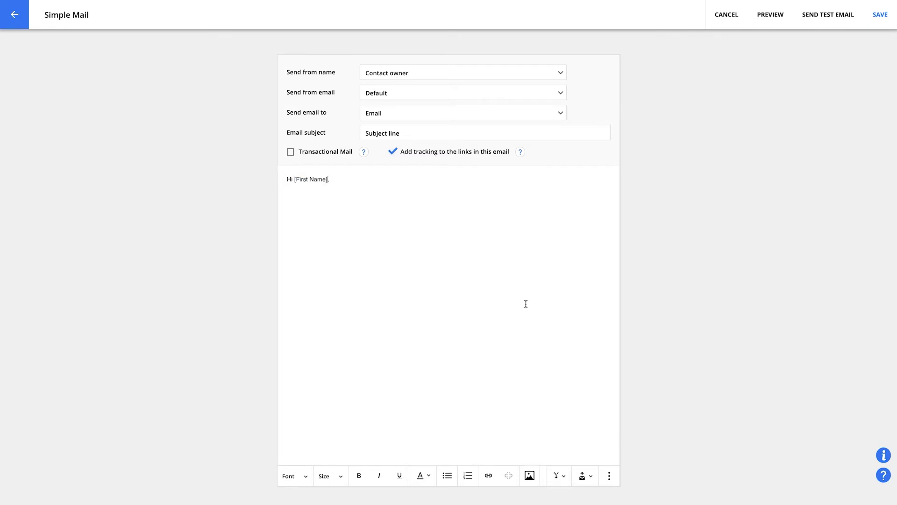
pyautogui.press('Return')
pyautogui.moveTo(327, 180); pyautogui.dragTo(295, 181)
pyautogui.hotkey('ctrl', 'c')
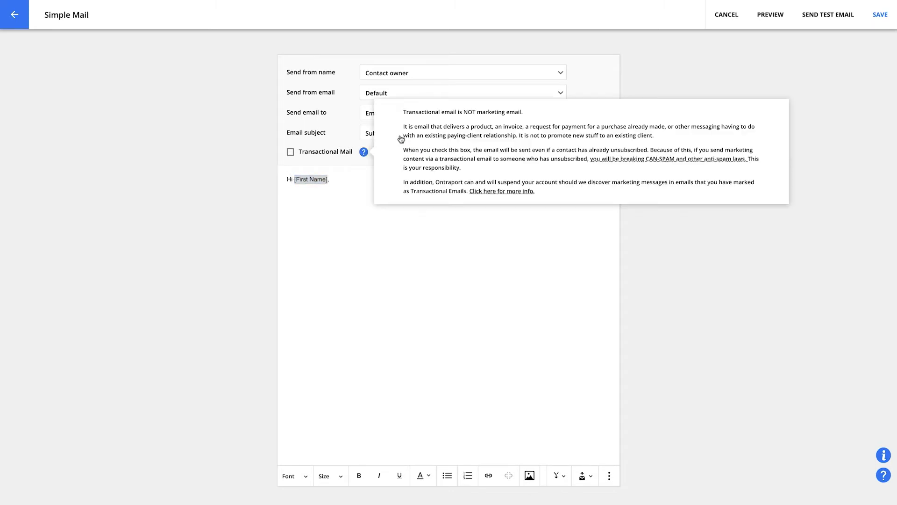
# Set the subject to 'Thanks for joining, [First Name]!' and add the lesson-link line, selecting 'link'.
pyautogui.tripleClick(379, 133)
pyautogui.press('BackSpace')
pyautogui.write('Thanks fo')
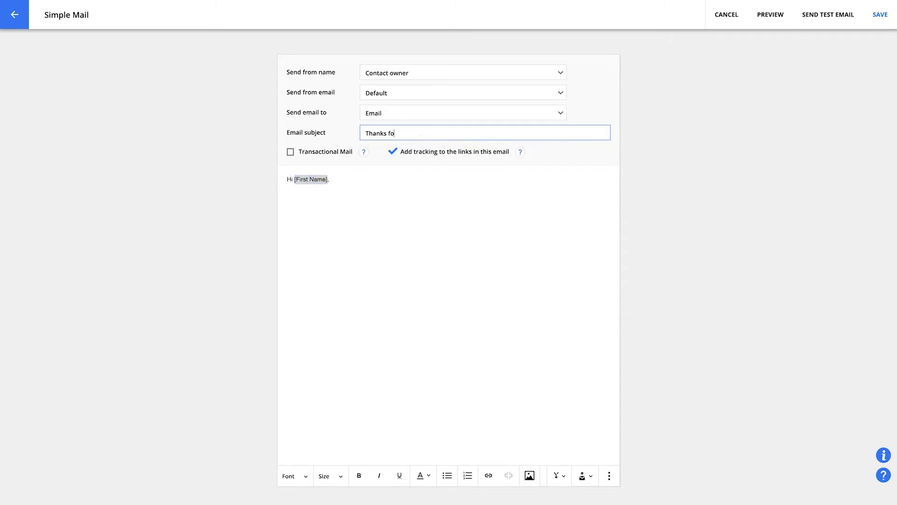
pyautogui.write('r joining,')
pyautogui.hotkey('ctrl', 'v')
pyautogui.click(315, 197)
pyautogui.write("Here's a link ")
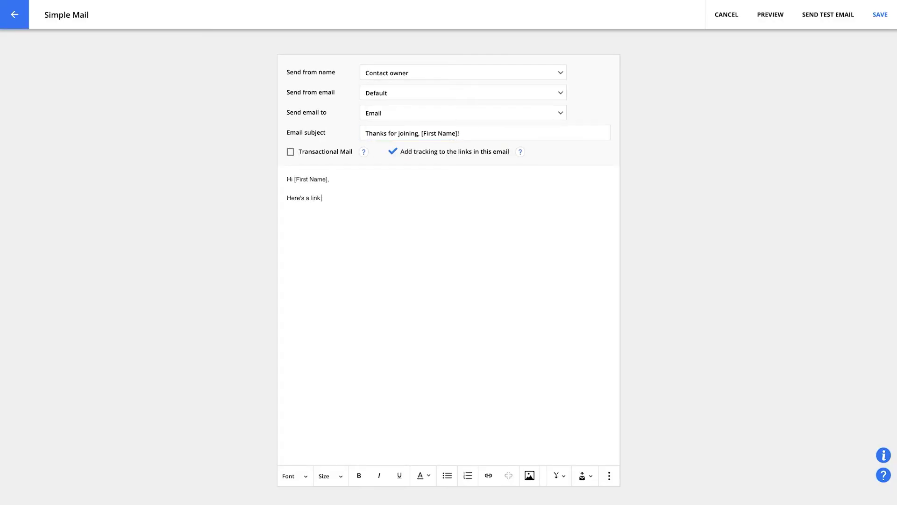
pyautogui.write('to your first l')
pyautogui.write('esson.')
pyautogui.moveTo(320, 197); pyautogui.dragTo(311, 198)
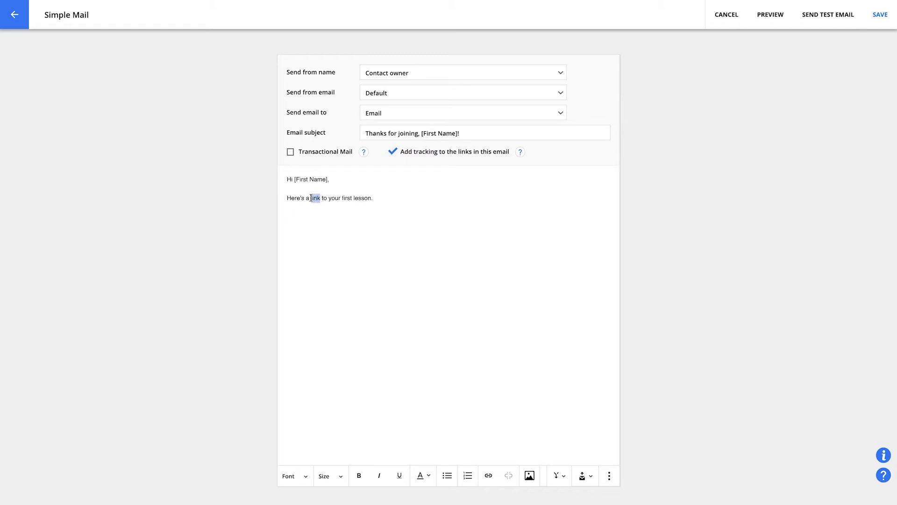
# Link the word 'link' to the Lesson 1: Smart HIIT landing page.
pyautogui.click(490, 477)
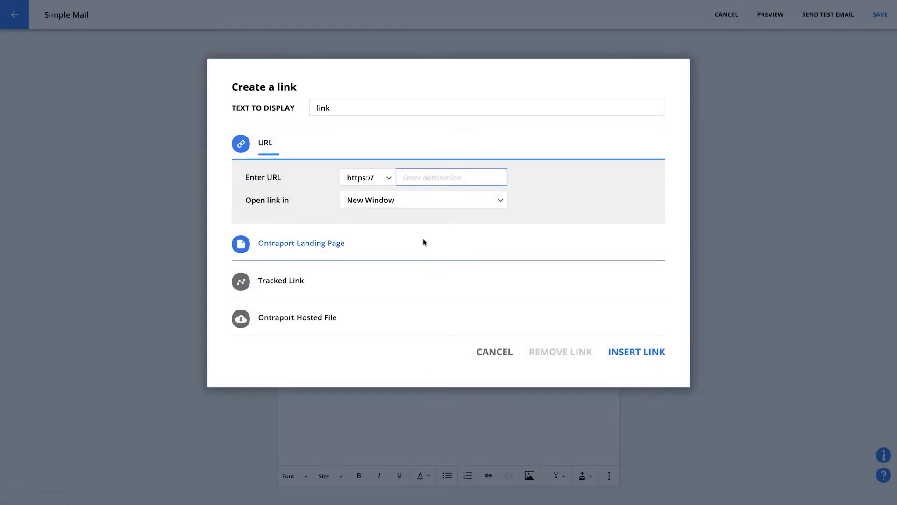
pyautogui.write('ontra')
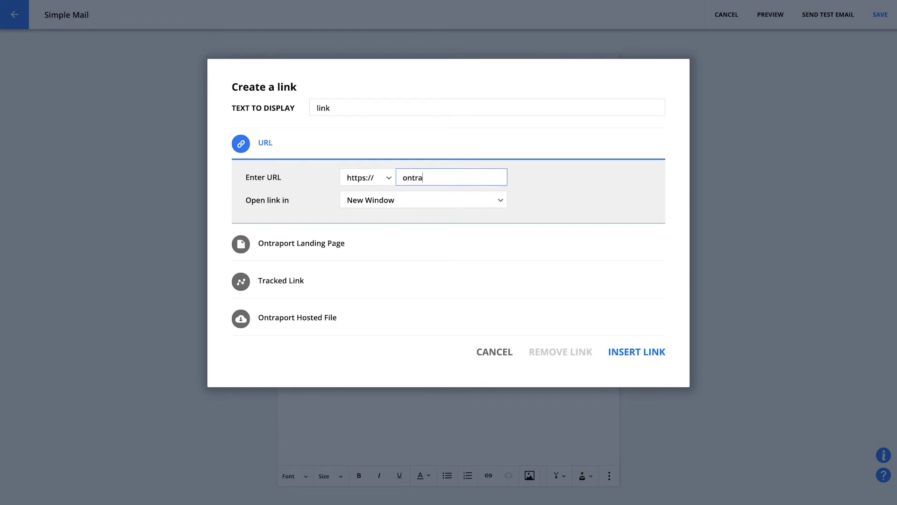
pyautogui.write('port.com')
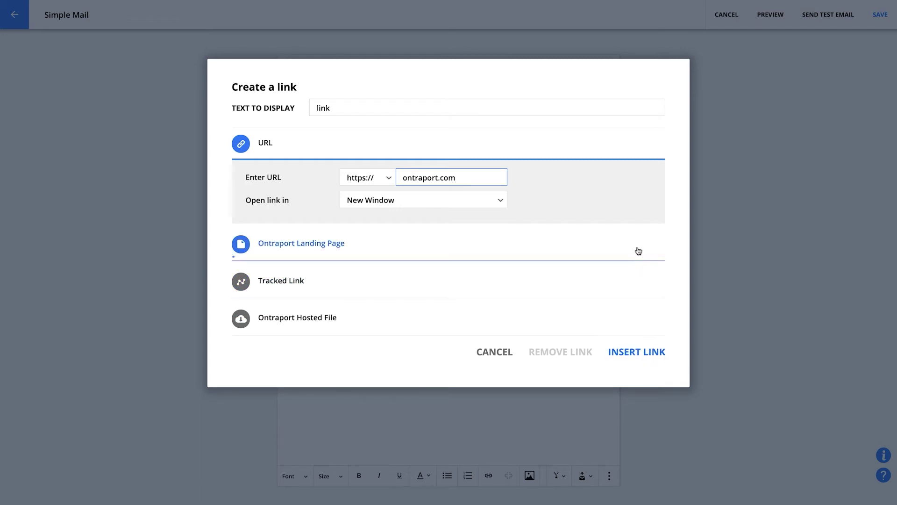
pyautogui.click(524, 247)
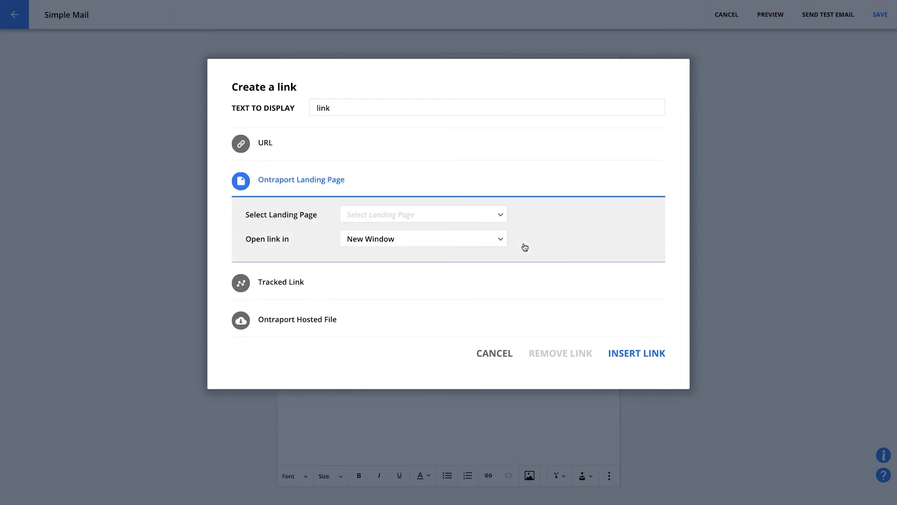
pyautogui.click(496, 217)
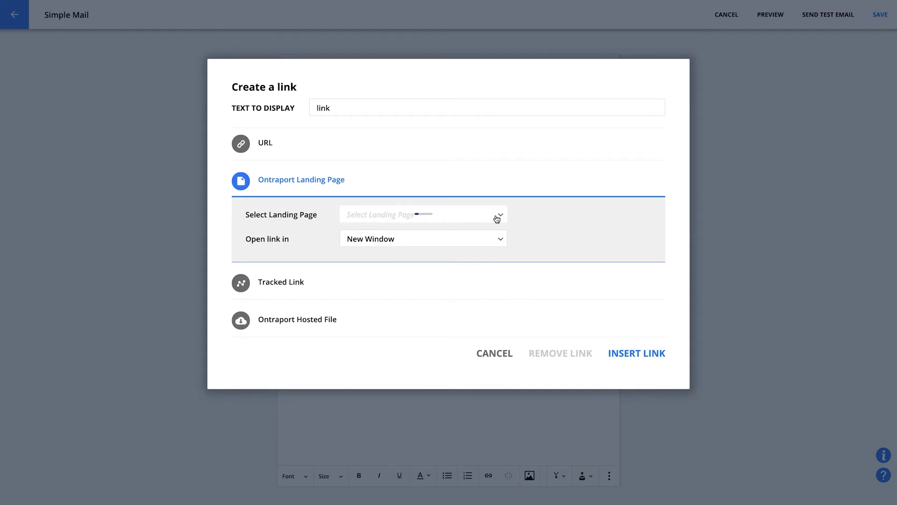
pyautogui.write('lesson')
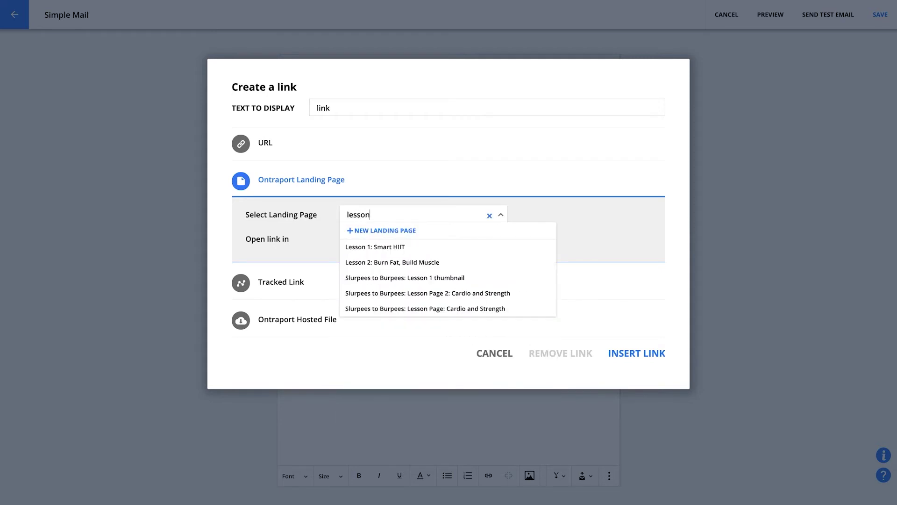
pyautogui.click(425, 247)
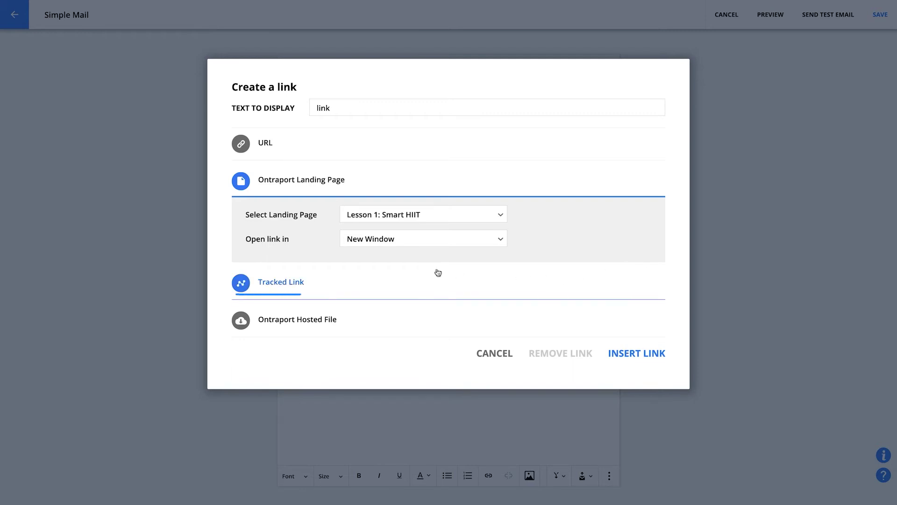
# Try the Lesson 1 Completed tracked link, then switch the target to an Ontraport-hosted file.
pyautogui.click(301, 283)
pyautogui.click(356, 254)
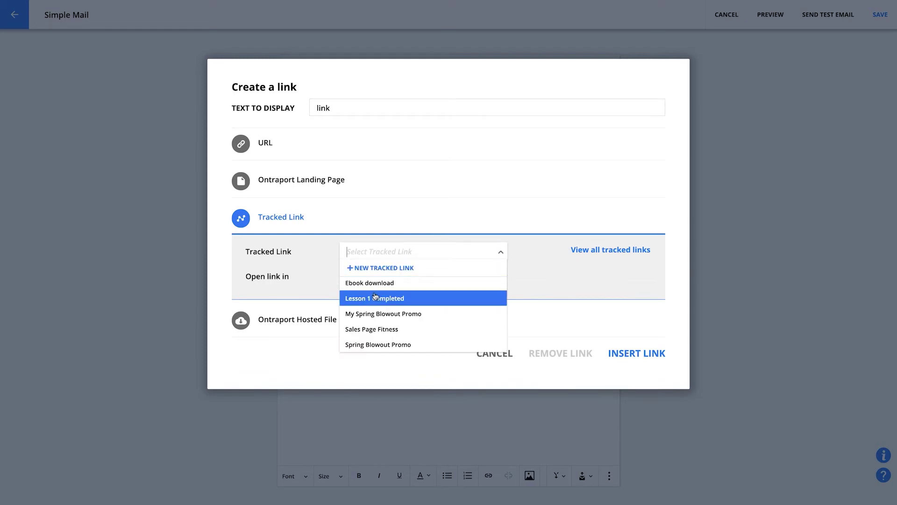
pyautogui.click(377, 298)
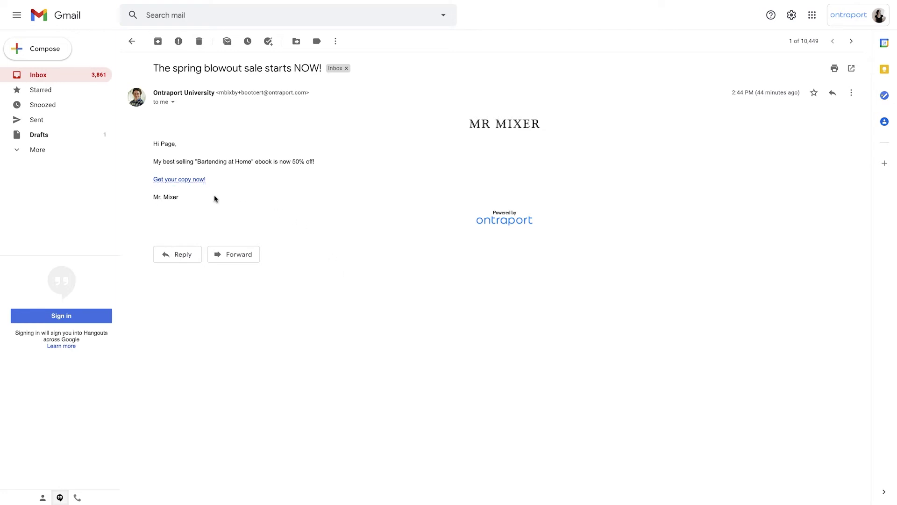
pyautogui.click(193, 184)
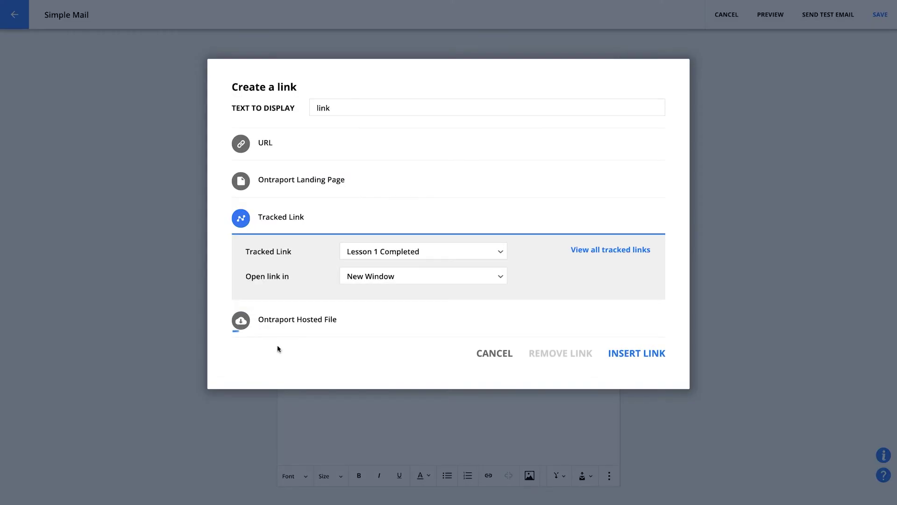
pyautogui.click(279, 326)
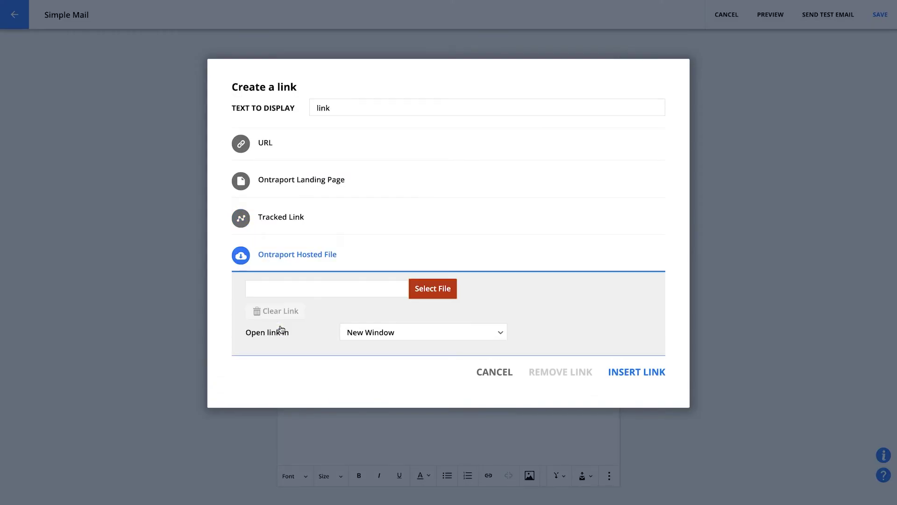
# Select the Lesson 1 course file as the hosted-file link target.
pyautogui.click(424, 292)
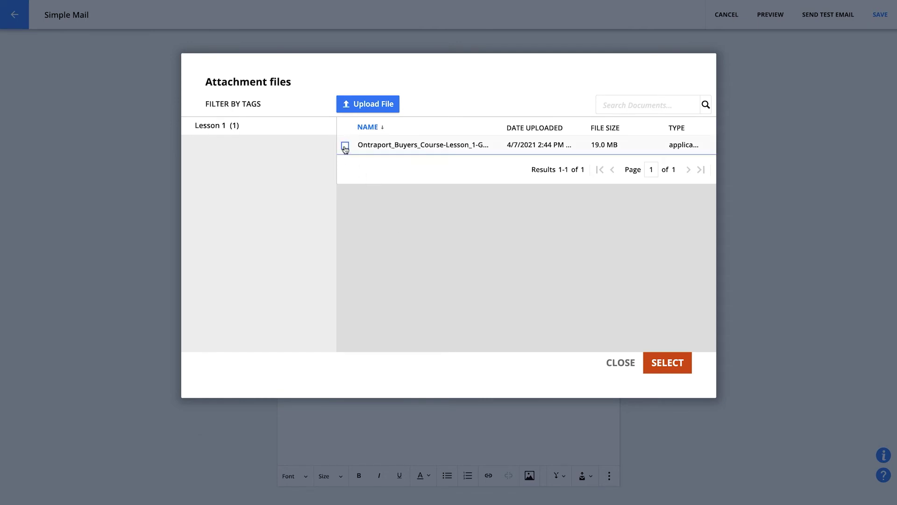
pyautogui.click(345, 147)
pyautogui.click(668, 364)
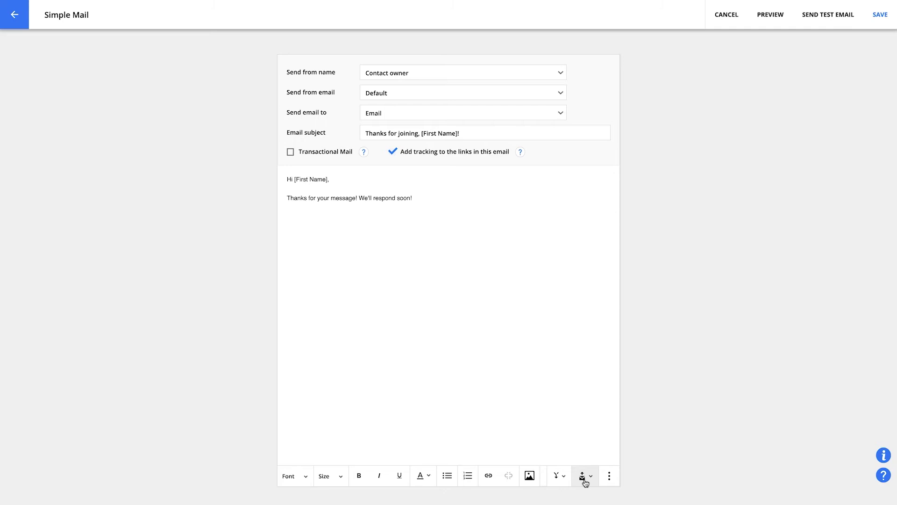
# Create a new canned message named 'Thank you for your feedback!' with body text.
pyautogui.click(585, 480)
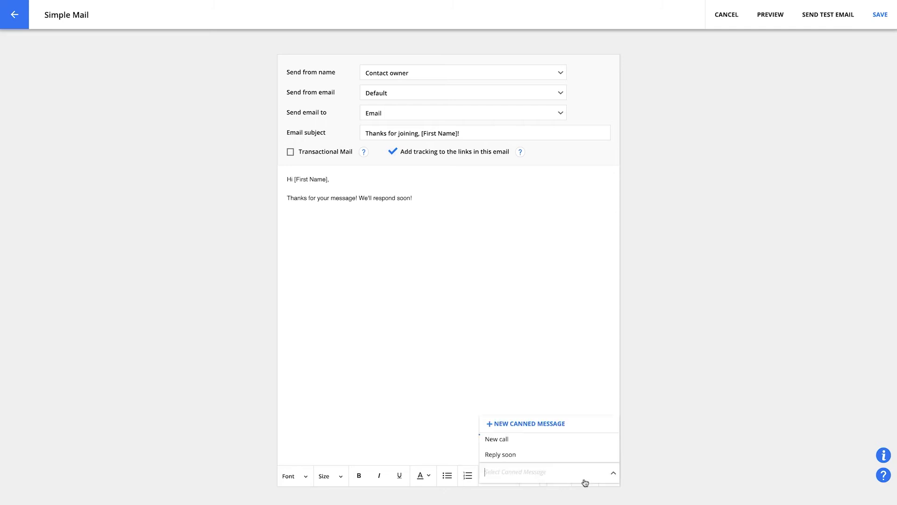
pyautogui.click(557, 425)
pyautogui.click(357, 120)
pyautogui.write('Thank you for your ')
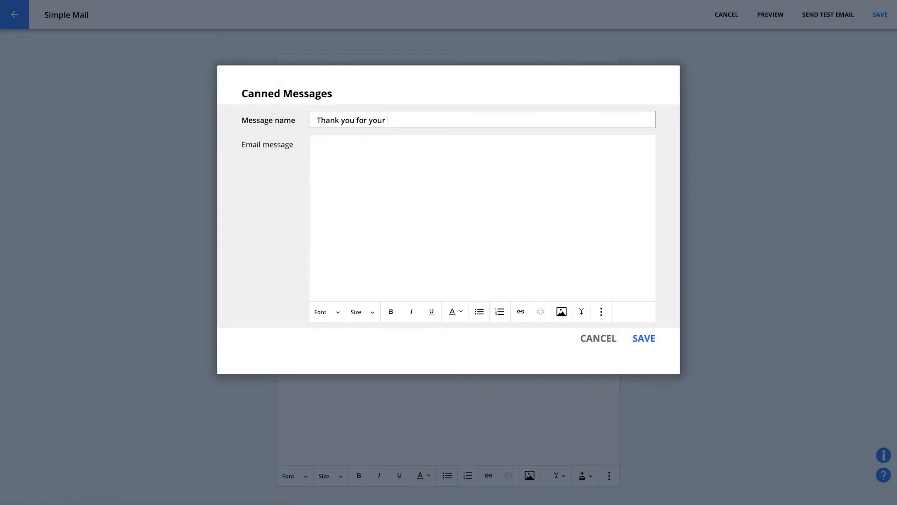
pyautogui.write('feedback!')
pyautogui.click(410, 200)
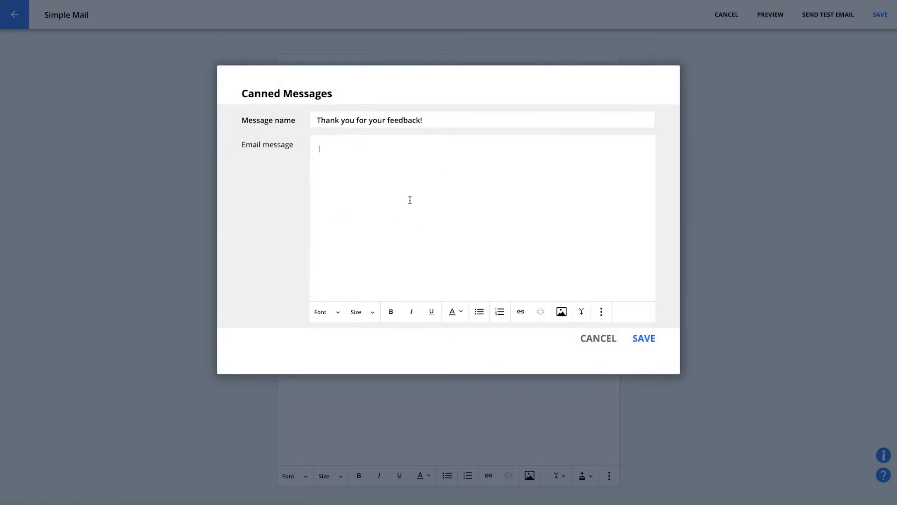
pyautogui.write('Your feedback is important to us')
pyautogui.write("! We'll give you a call A")
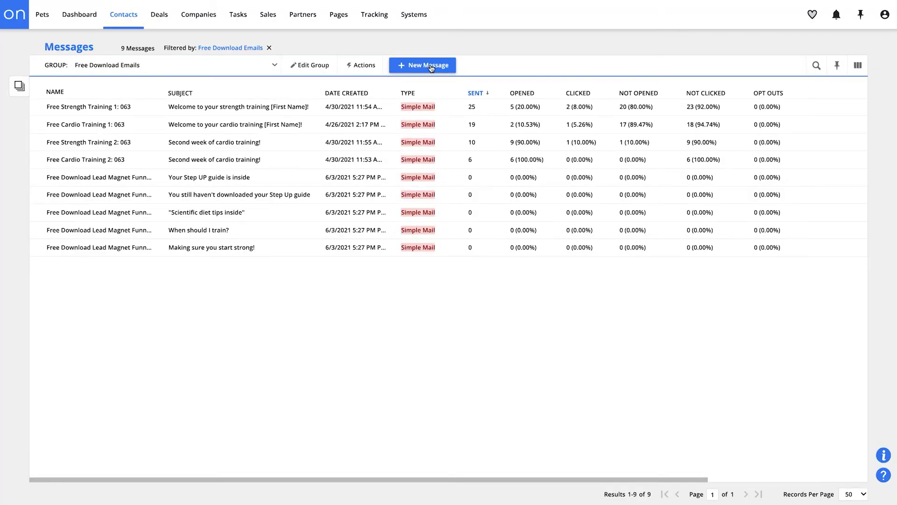
# Browse newsletter, invitation and announcement templates and start from the Pearl template.
pyautogui.click(431, 67)
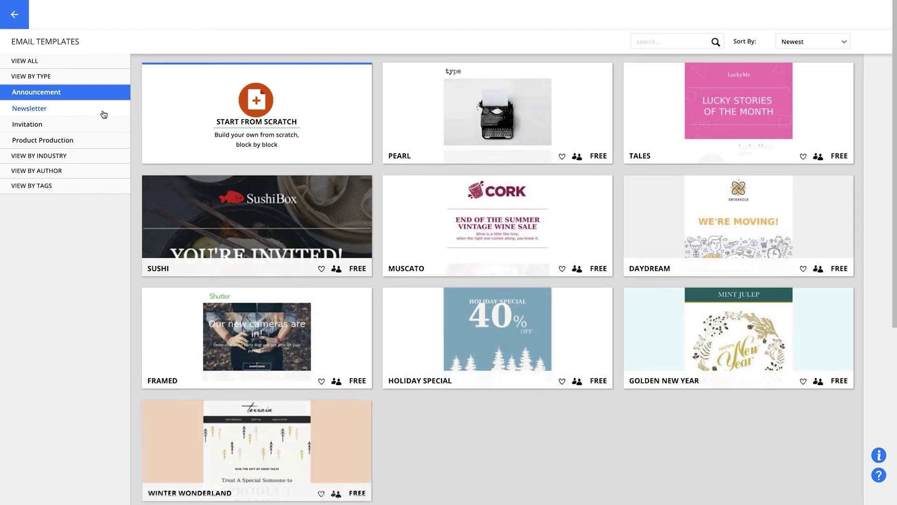
pyautogui.click(103, 115)
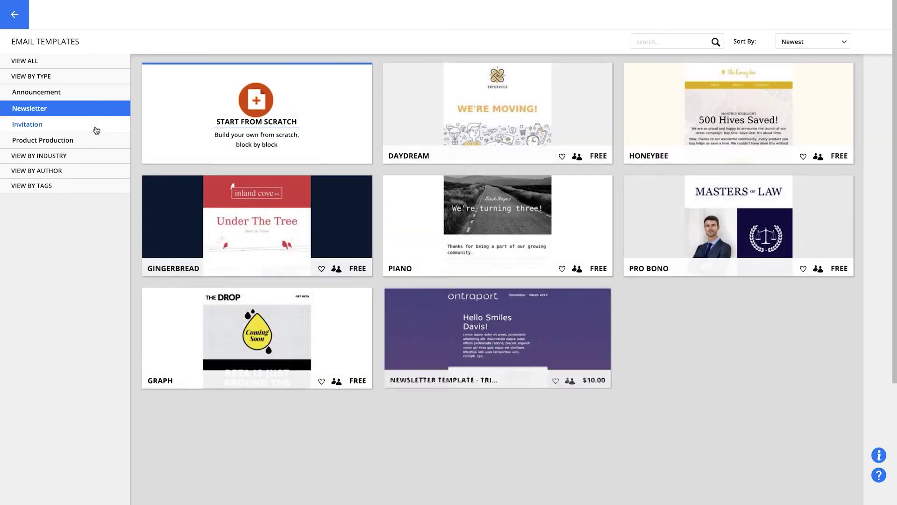
pyautogui.click(96, 126)
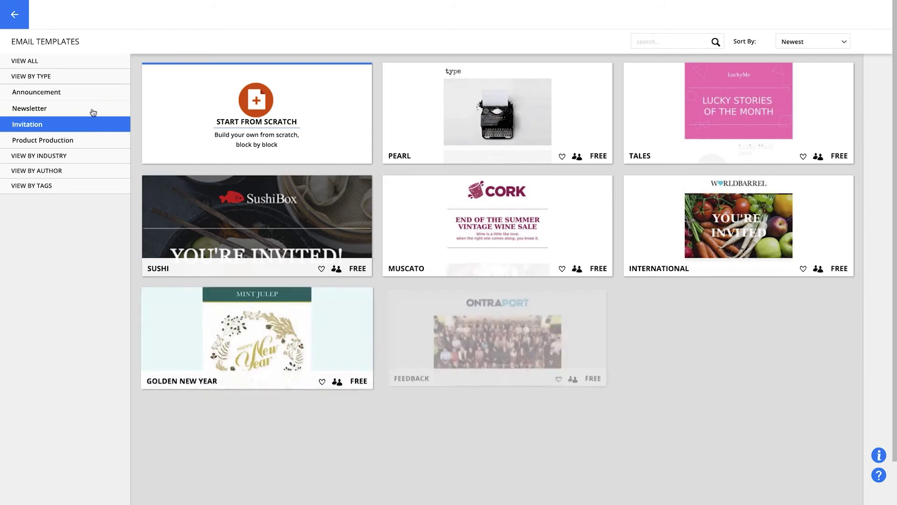
pyautogui.click(91, 93)
pyautogui.moveTo(498, 112)
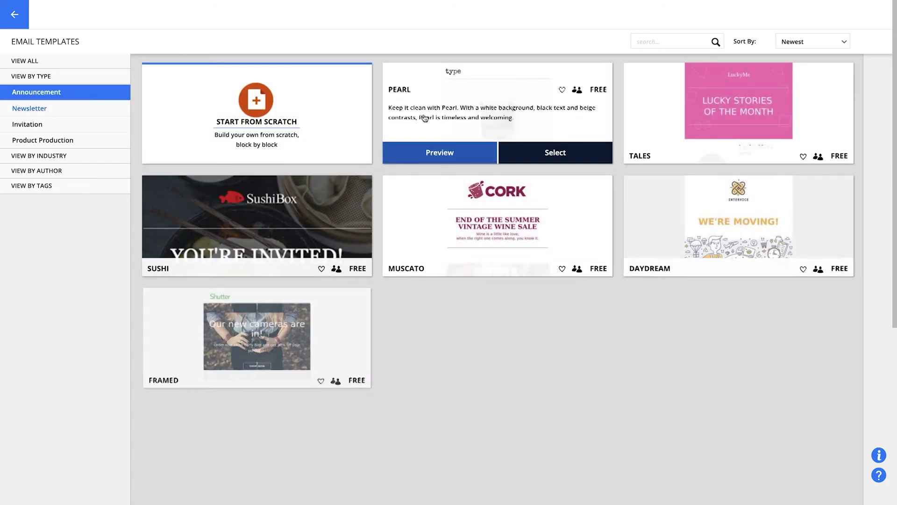
pyautogui.click(509, 152)
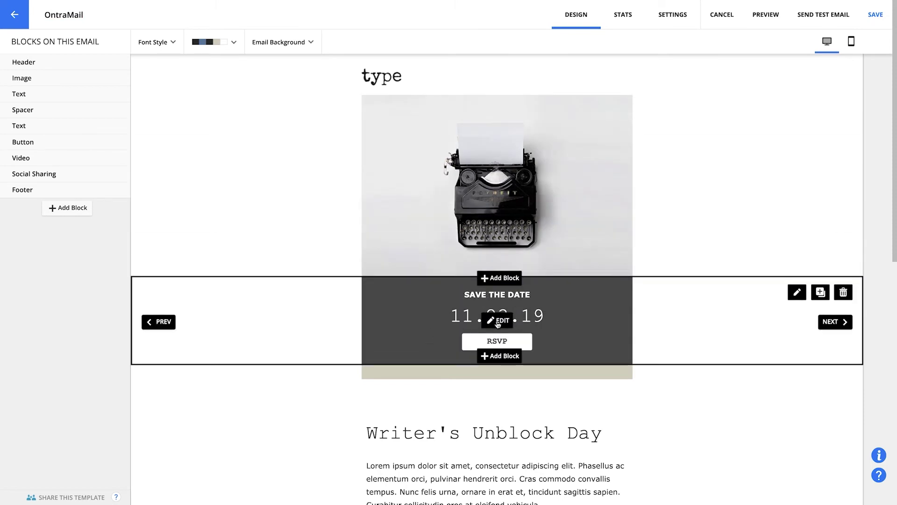
# Toggle the Save the Date block's date and RSVP button off and back on.
pyautogui.click(497, 322)
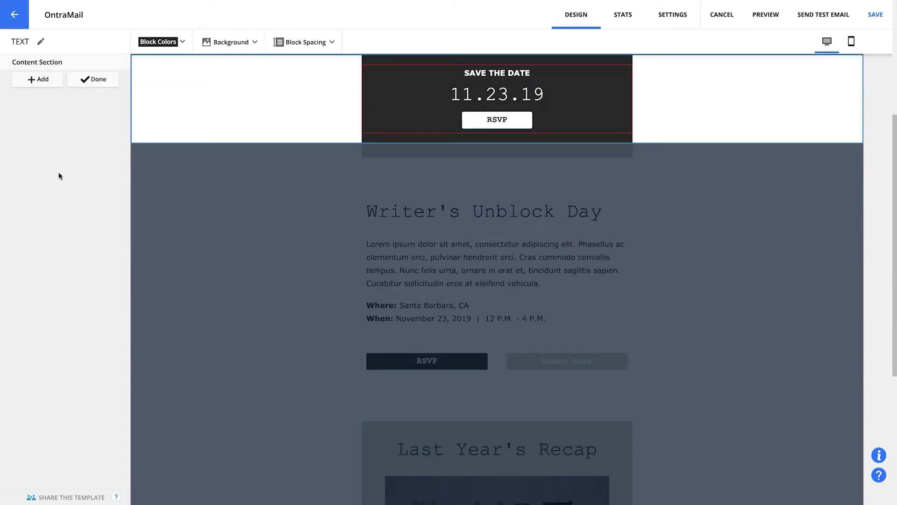
pyautogui.click(48, 64)
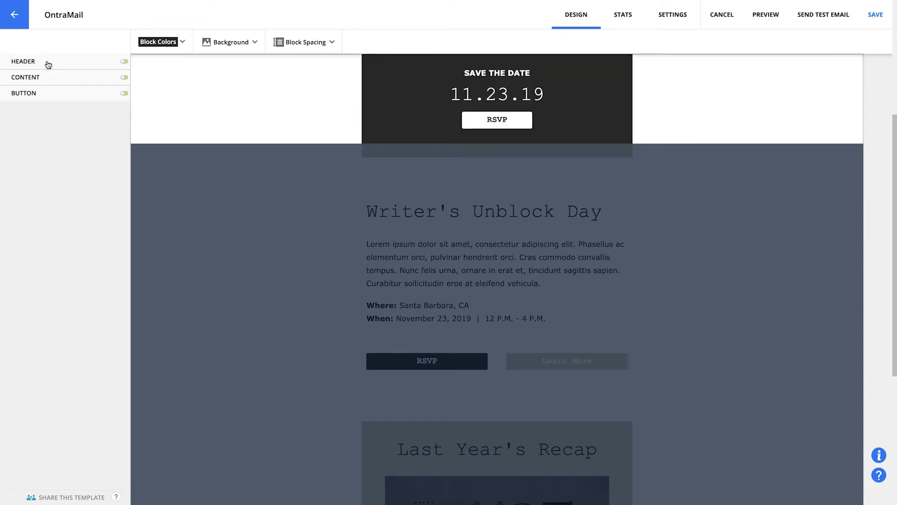
pyautogui.click(124, 79)
pyautogui.click(125, 93)
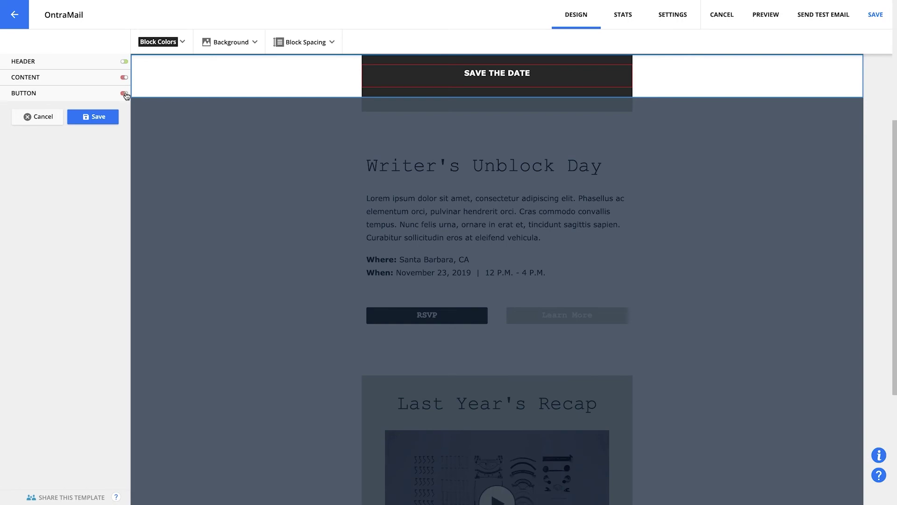
pyautogui.click(125, 94)
pyautogui.click(125, 77)
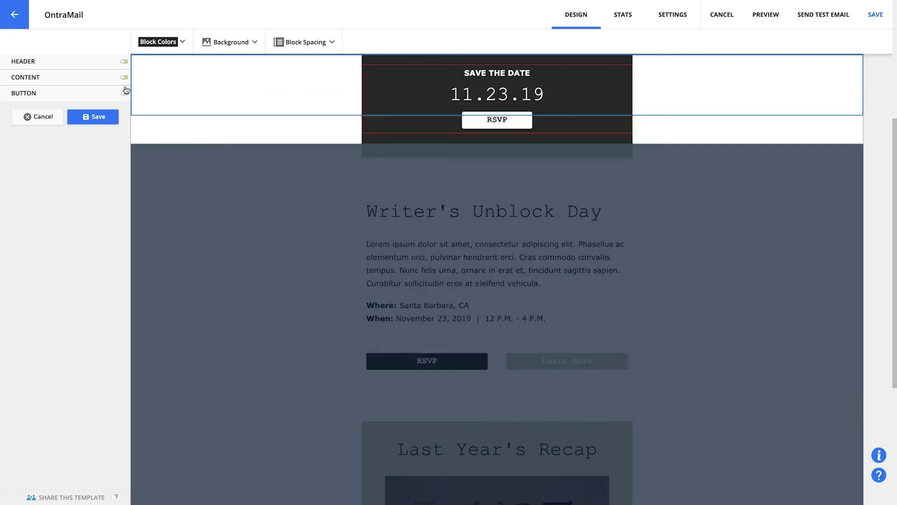
pyautogui.click(112, 116)
pyautogui.click(101, 80)
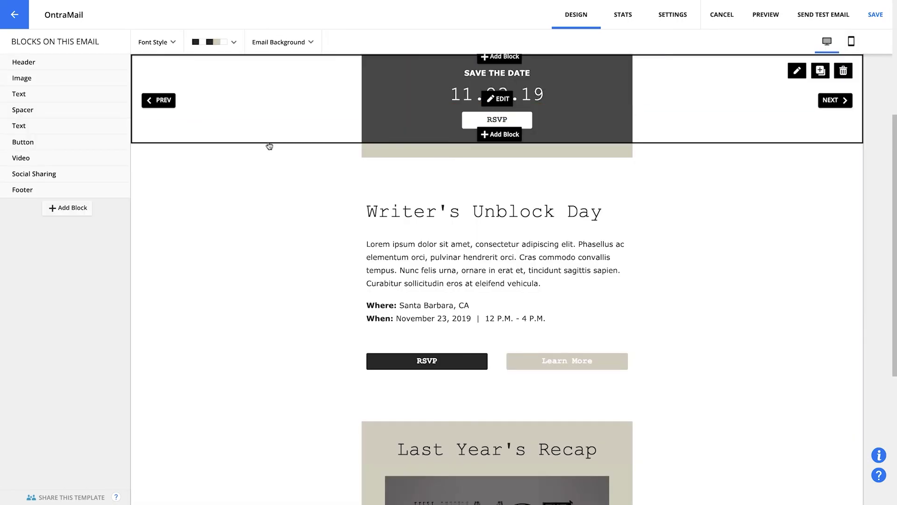
# Edit the event description text block with merge fields, then leave the OntraMail example.
pyautogui.click(421, 252)
pyautogui.click(496, 169)
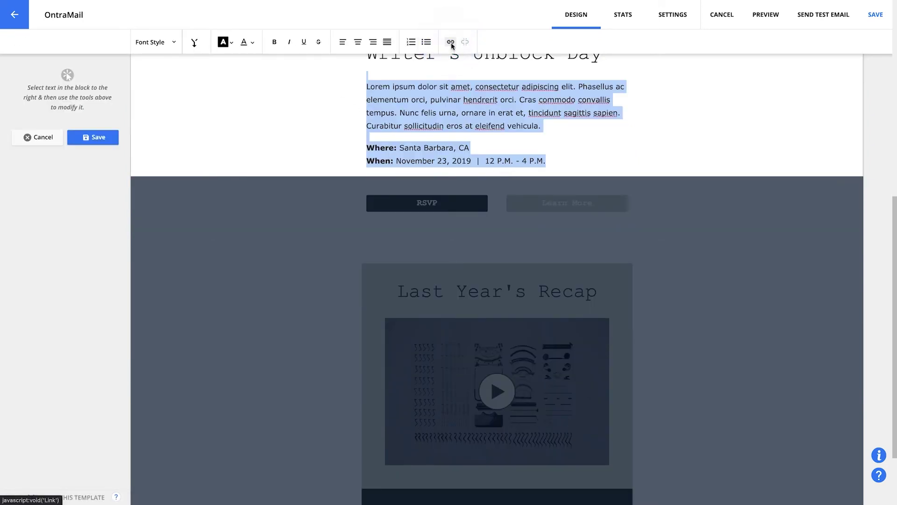
pyautogui.click(196, 42)
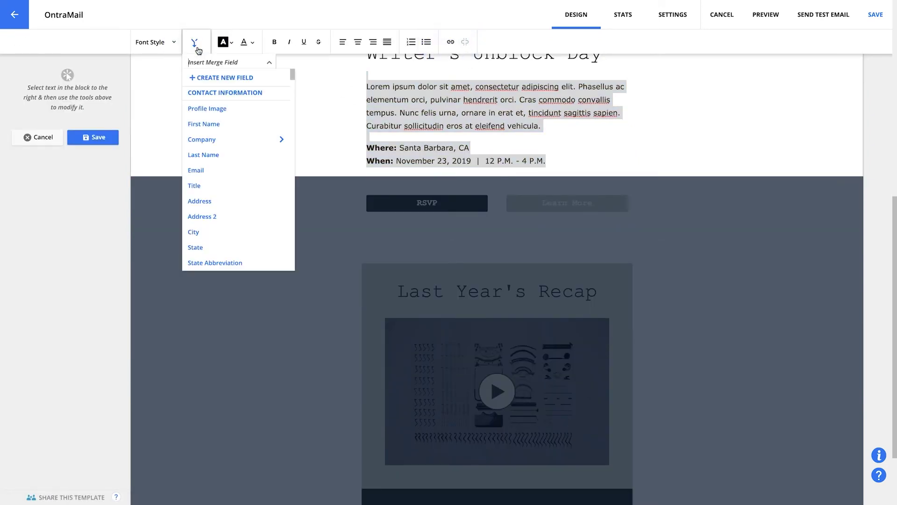
pyautogui.click(688, 25)
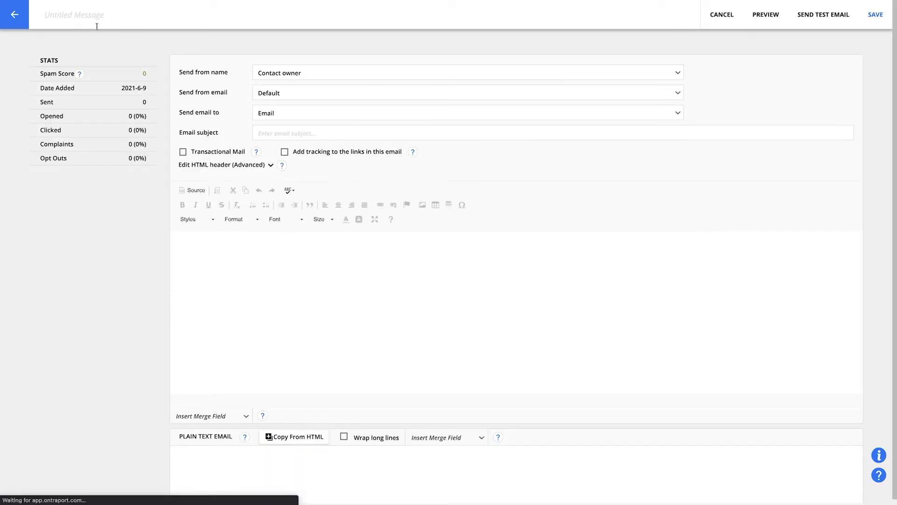
# Name the email 'HTML Email', switch its body to source view, then return to the message chooser.
pyautogui.click(80, 16)
pyautogui.write('HTML Email')
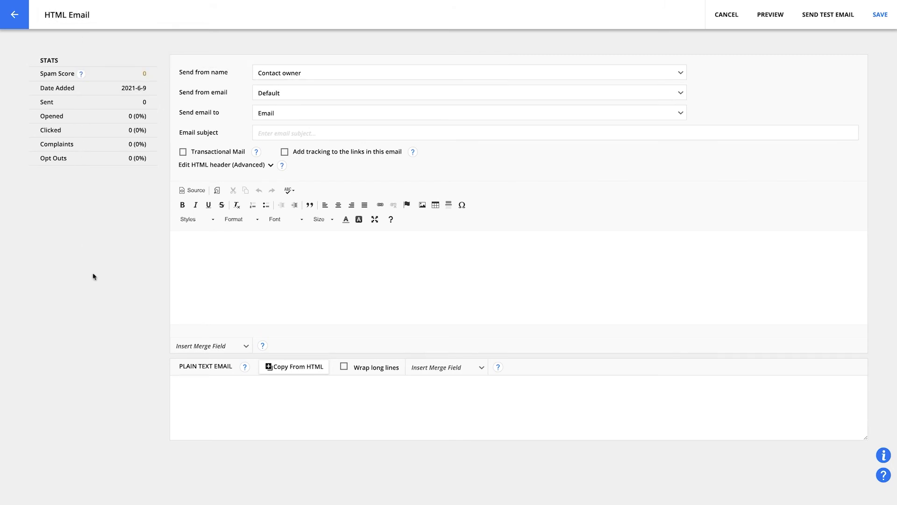
pyautogui.click(189, 194)
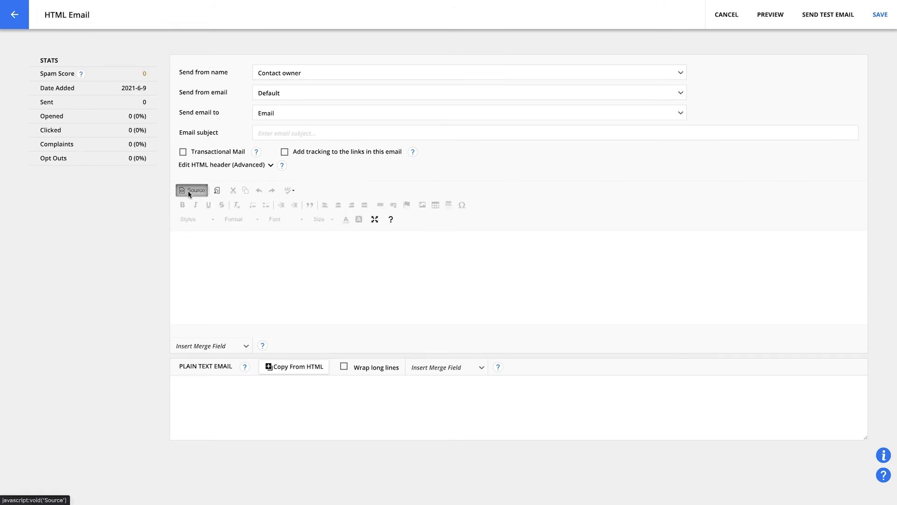
pyautogui.click(216, 258)
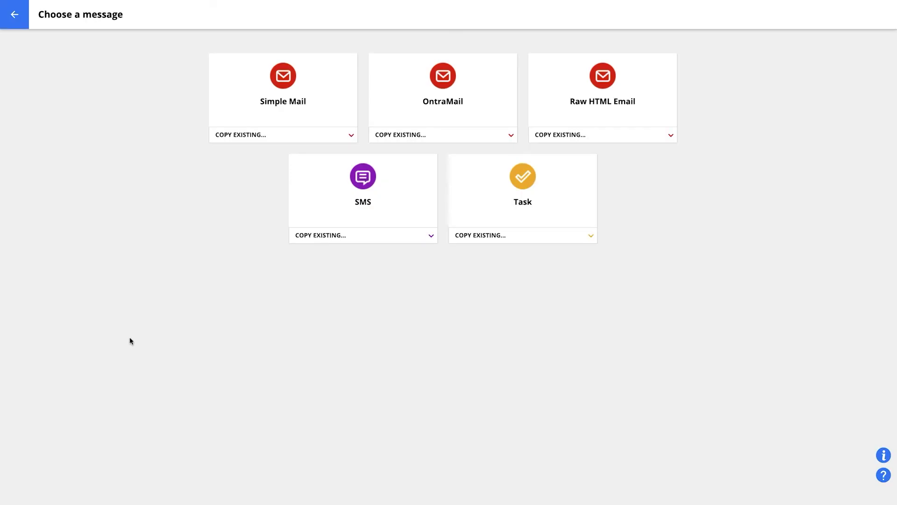
pyautogui.click(312, 210)
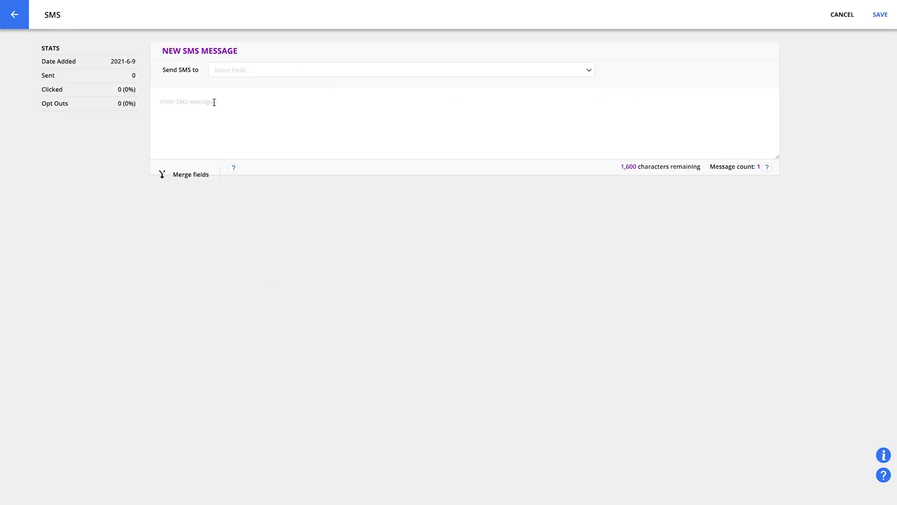
pyautogui.write('Thanks for')
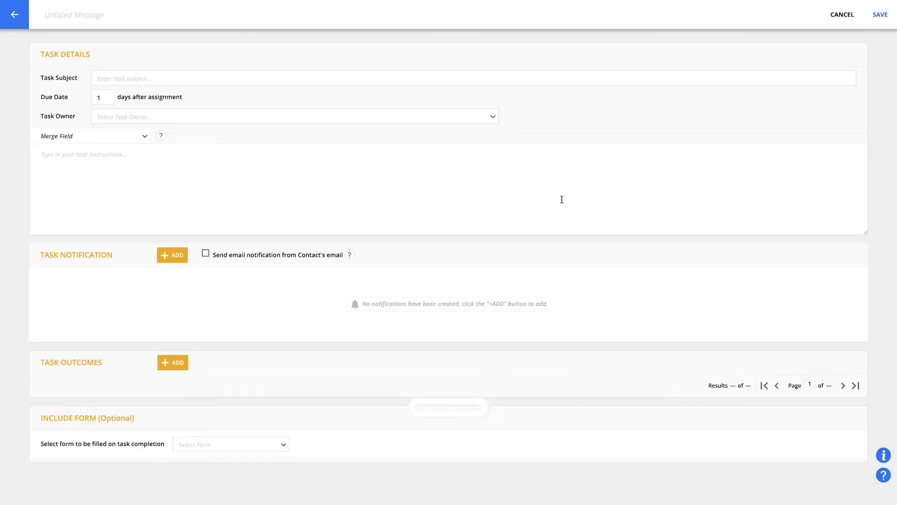
# Title and subject the task 'Demo Request' and set its owner to Contact Owner.
pyautogui.click(69, 15)
pyautogui.write('Demo Request')
pyautogui.click(124, 79)
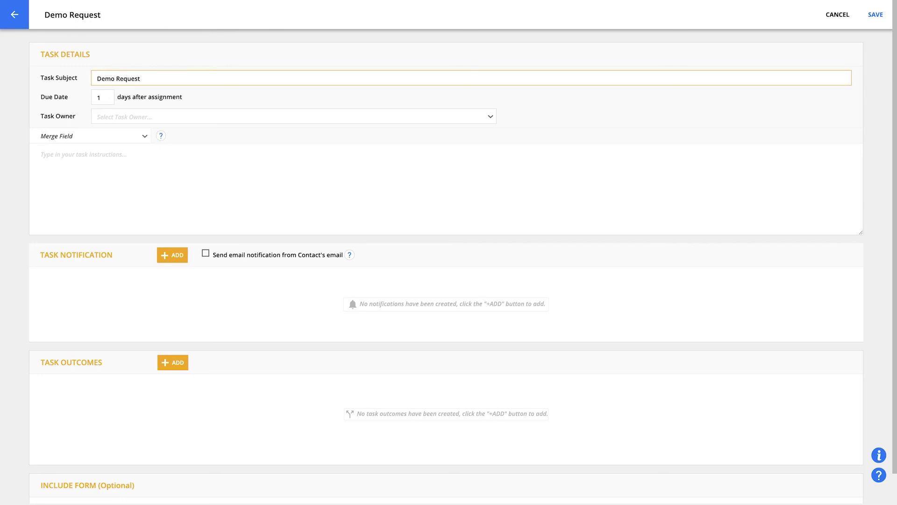
pyautogui.click(133, 118)
pyautogui.click(133, 133)
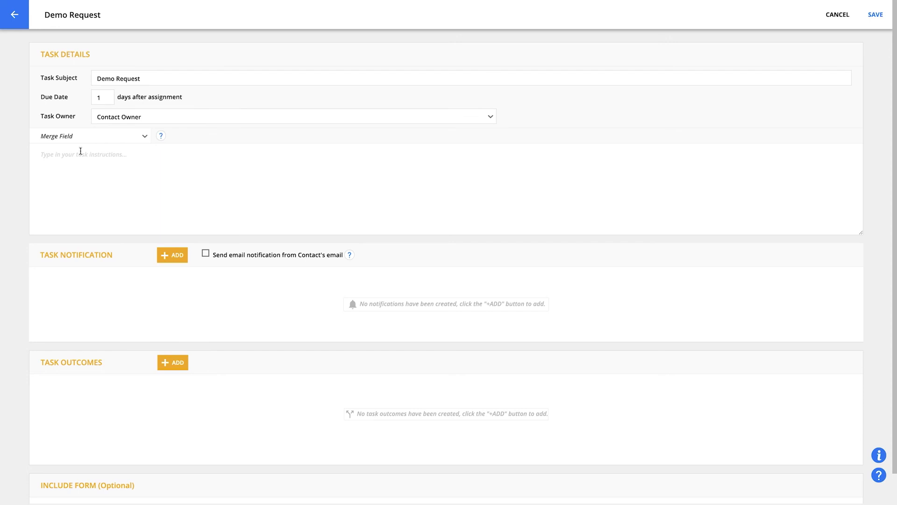
# Insert First Name, Last Name, Office Phone and Email merge fields into the task instructions.
pyautogui.click(77, 136)
pyautogui.click(51, 197)
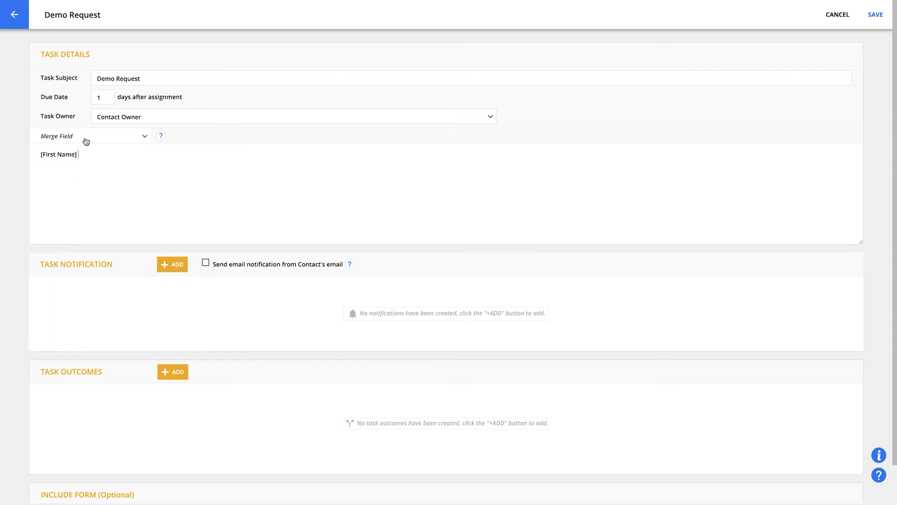
pyautogui.click(85, 139)
pyautogui.click(73, 230)
pyautogui.write('[Last Name] just requested an appointment.')
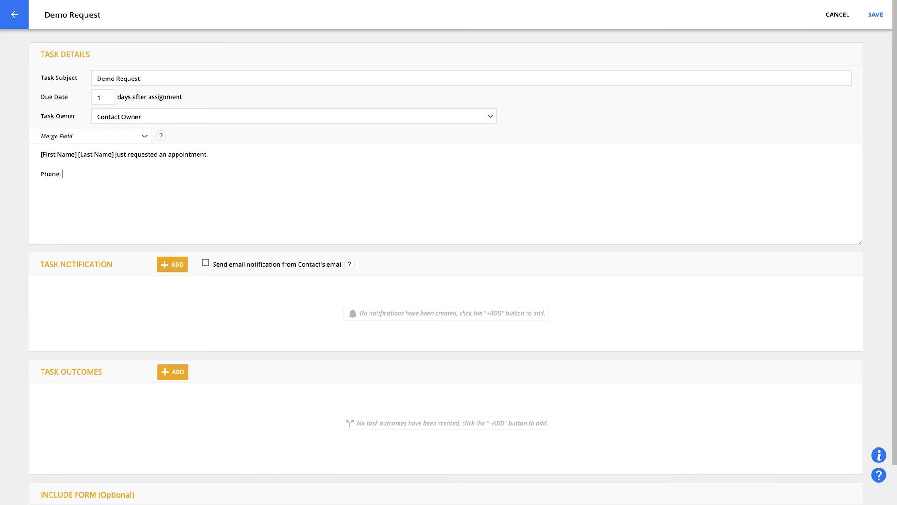
pyautogui.click(79, 134)
pyautogui.scroll(-2, 99, 211)
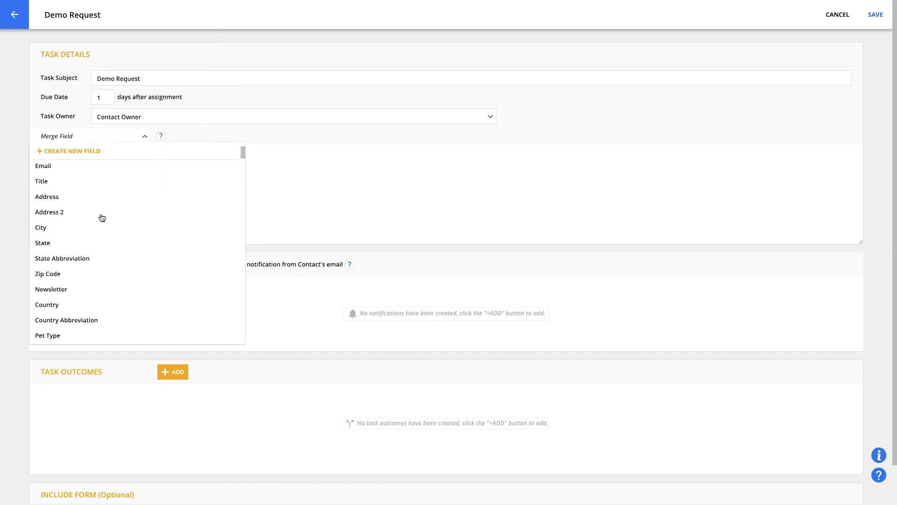
pyautogui.scroll(-1, 102, 218)
pyautogui.scroll(-2, 102, 217)
pyautogui.scroll(-2, 101, 218)
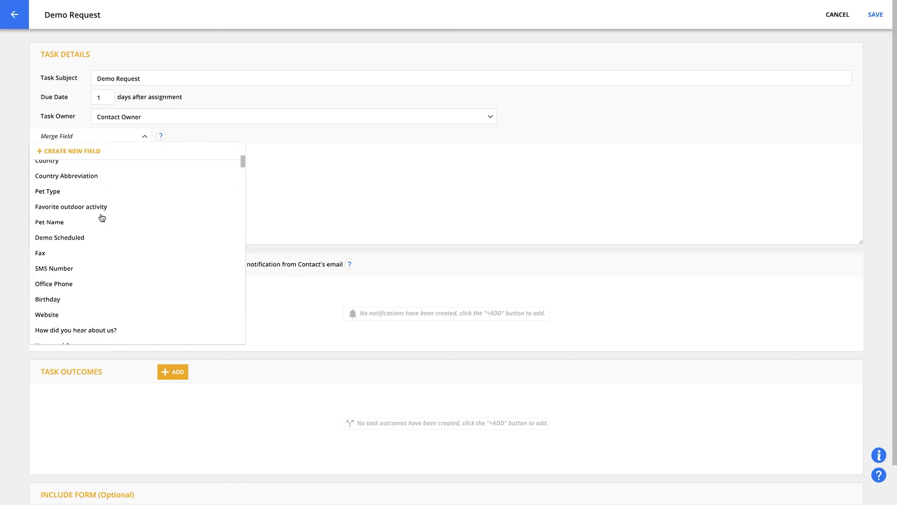
pyautogui.click(90, 283)
pyautogui.write('Email:')
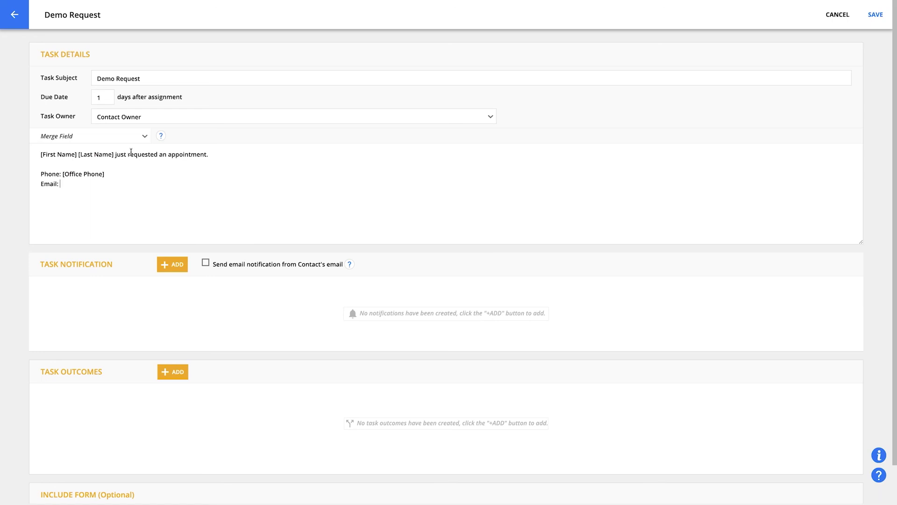
pyautogui.click(120, 138)
pyautogui.scroll(3, 124, 202)
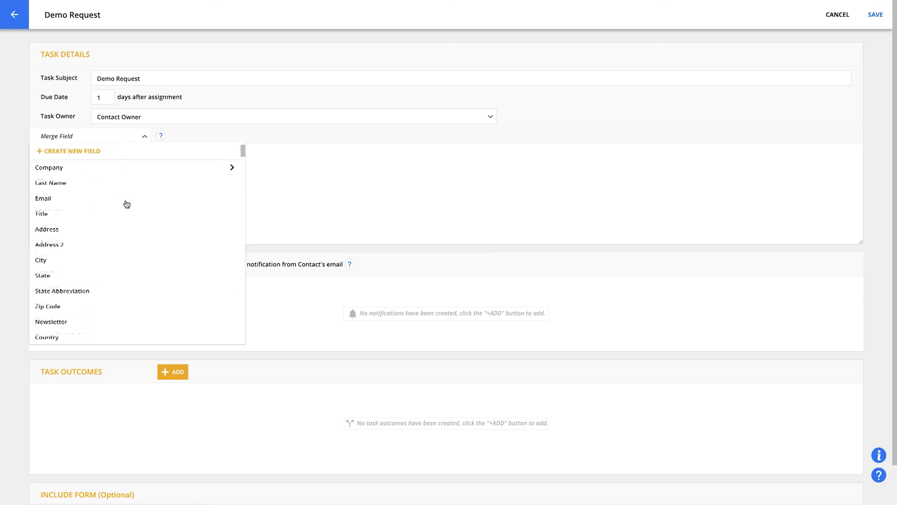
pyautogui.scroll(2, 120, 204)
pyautogui.click(103, 240)
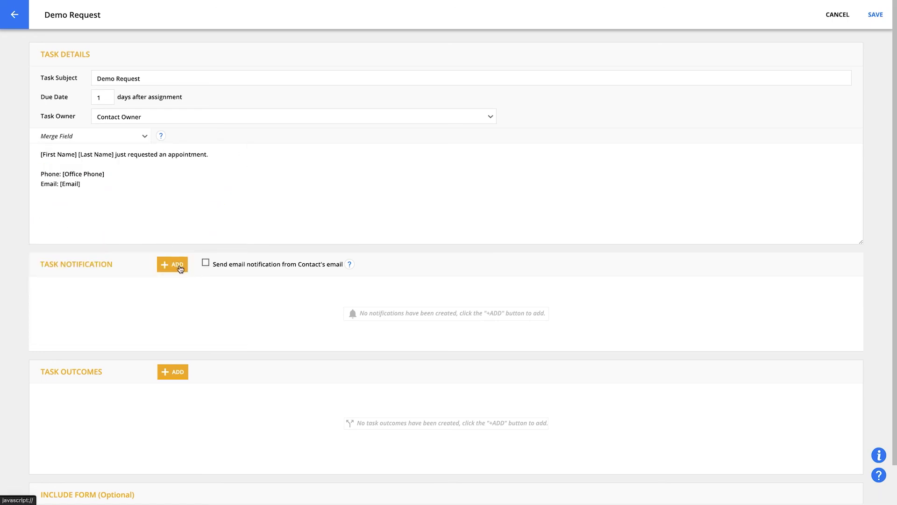
# Add a notification emailing the Task Assignee when the task is assigned.
pyautogui.click(176, 265)
pyautogui.click(134, 293)
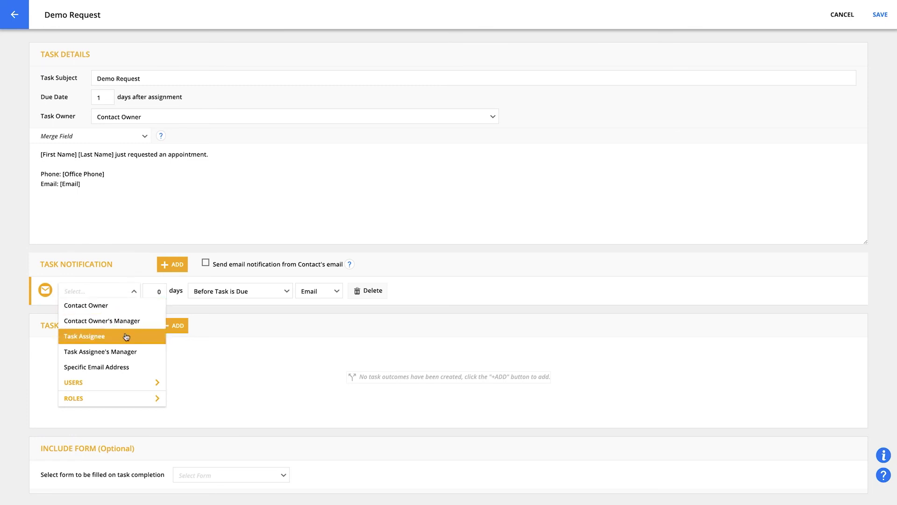
pyautogui.click(106, 336)
pyautogui.click(214, 292)
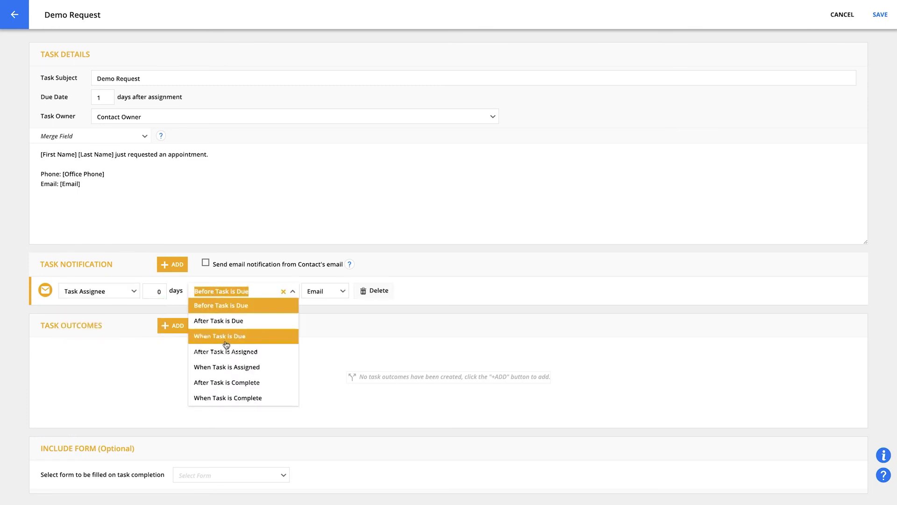
pyautogui.click(229, 367)
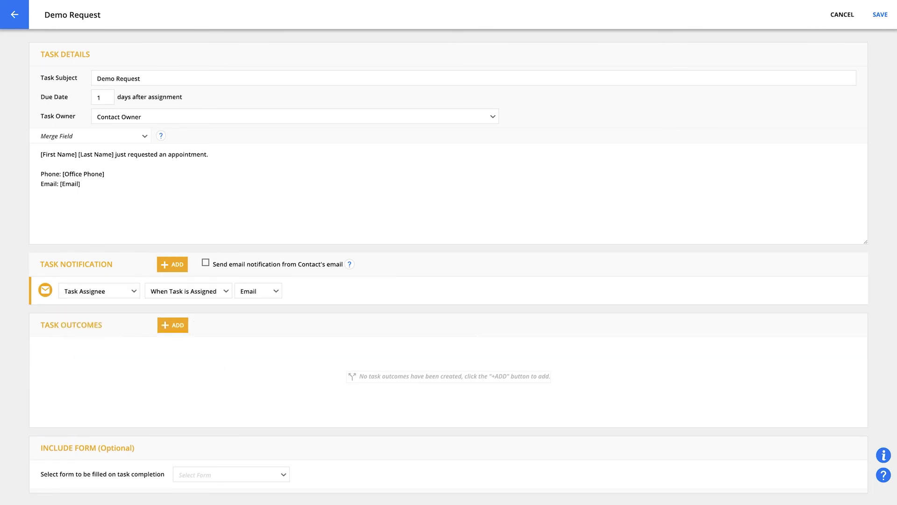